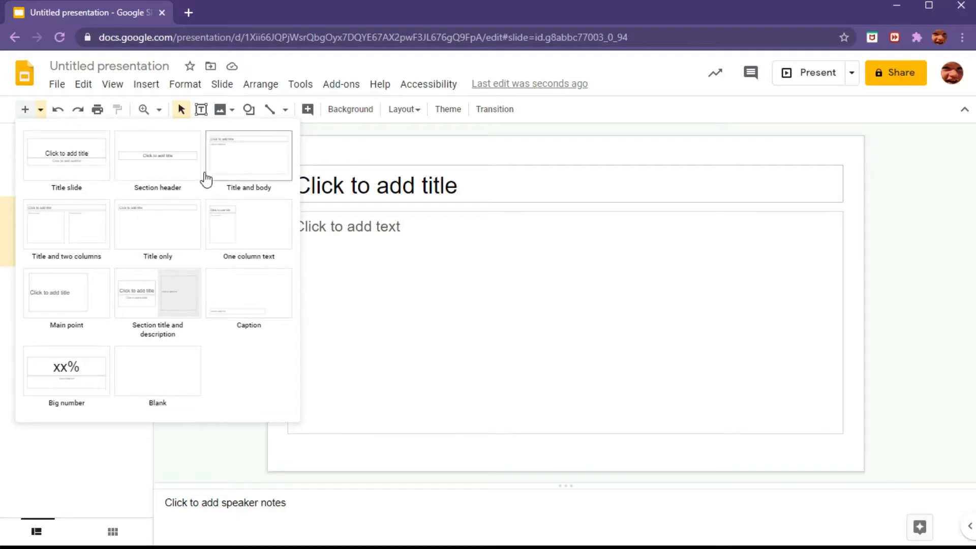
Step: Add a new Title and body slide, then add another new slide after it
click(249, 163)
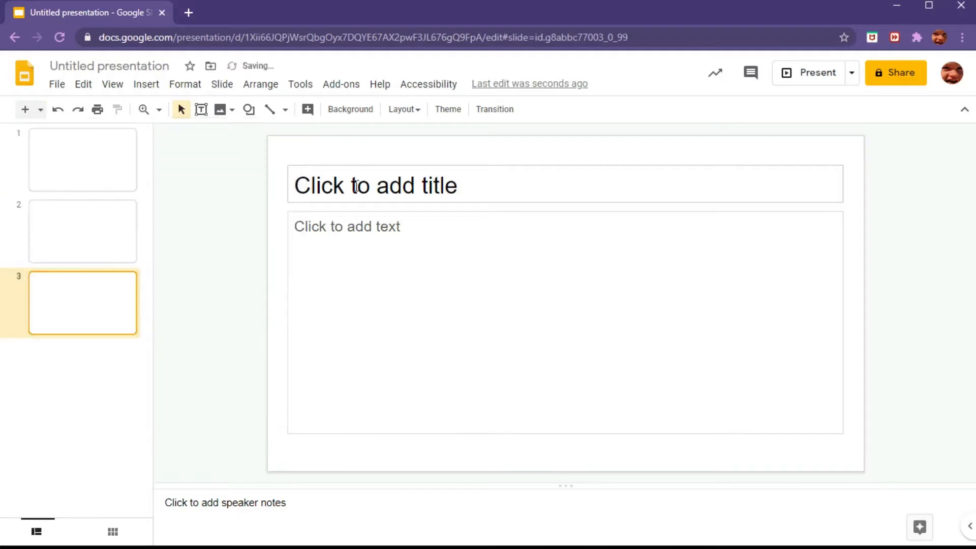
click(25, 109)
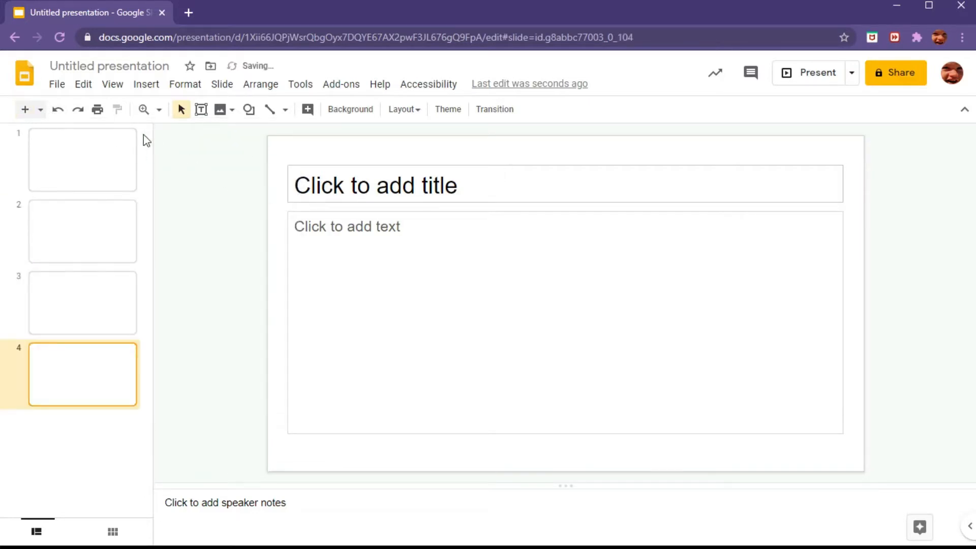
Step: Add two more slides, the second with the Title and body layout
key(ctrl+m)
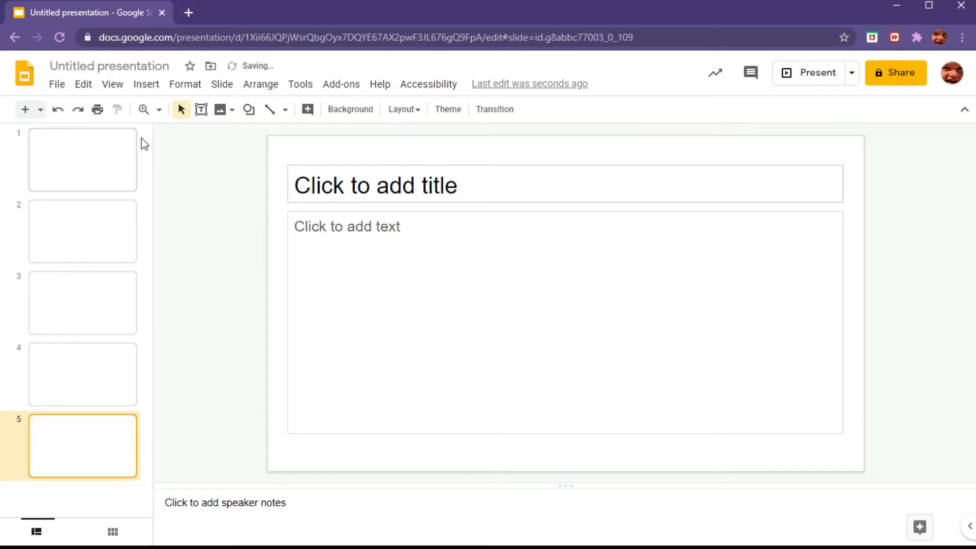
click(40, 110)
click(246, 148)
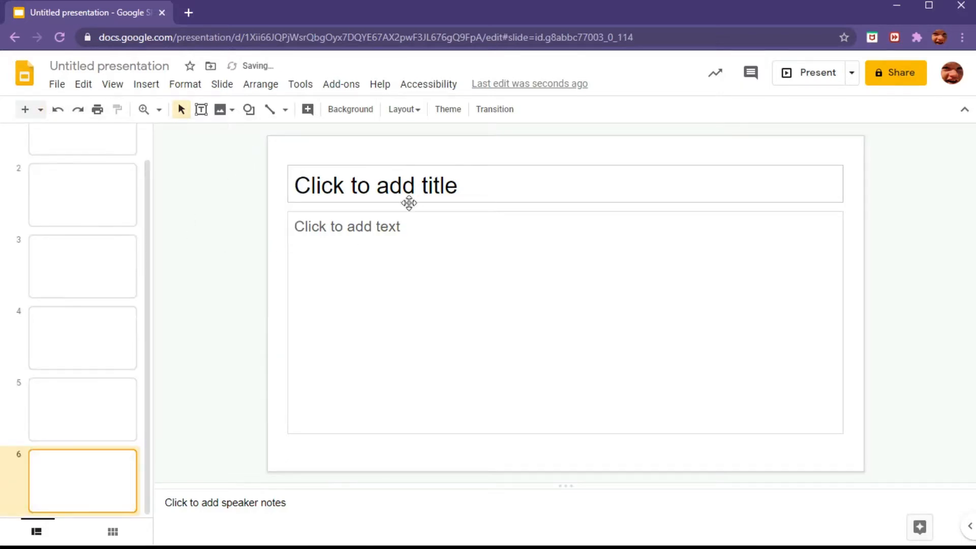
Step: Browse the slide list, selecting the first slide and then the fifth slide
scroll(96, 311, up, 2)
click(87, 168)
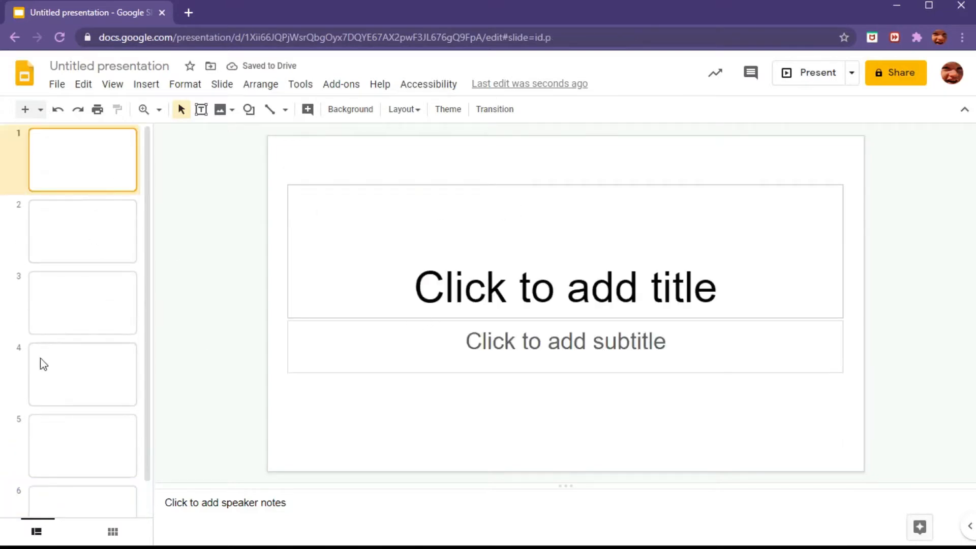
click(81, 438)
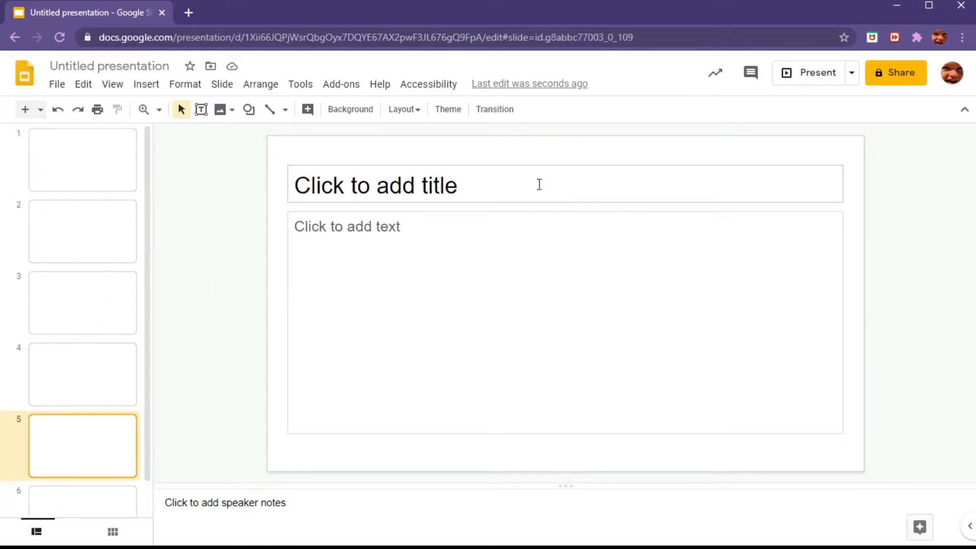
Step: Undo, redo, and undo again the added slides
click(59, 112)
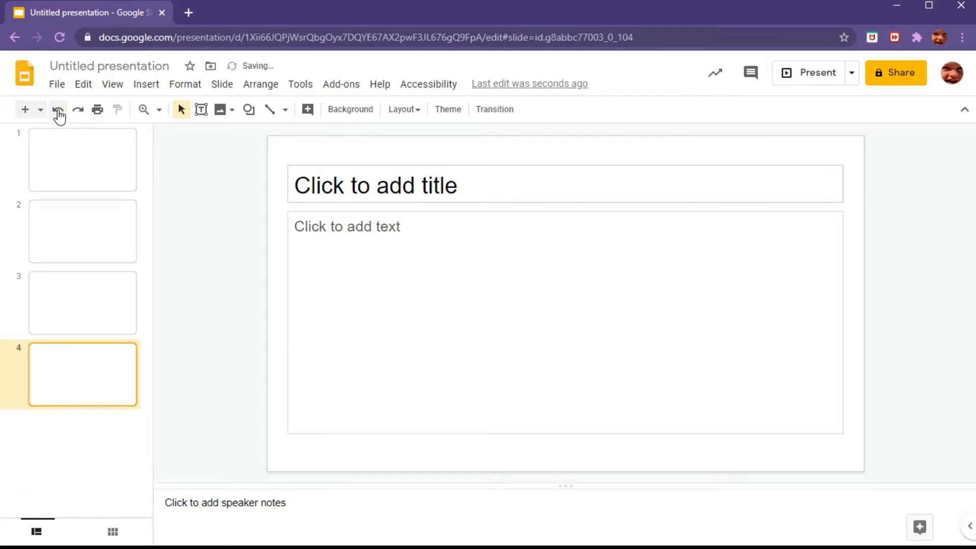
click(85, 117)
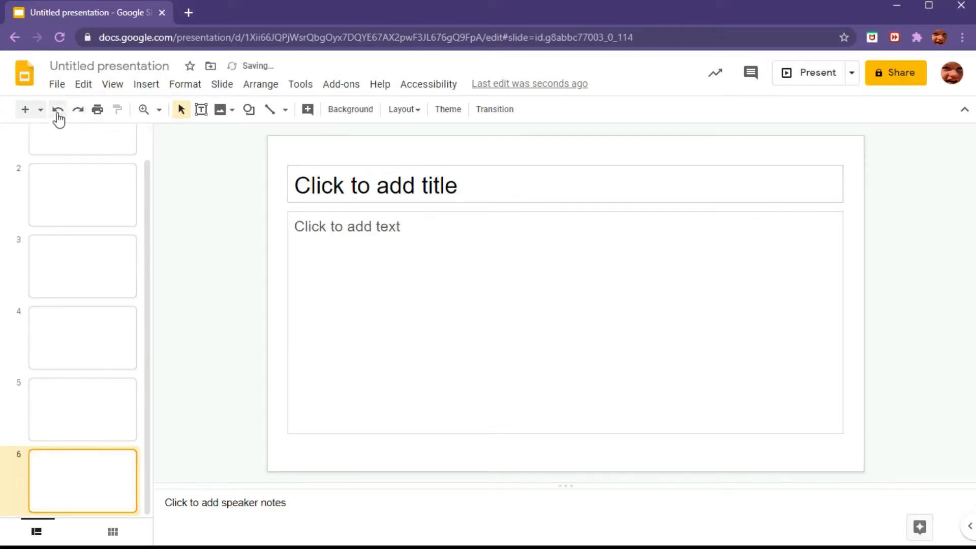
double_click(58, 114)
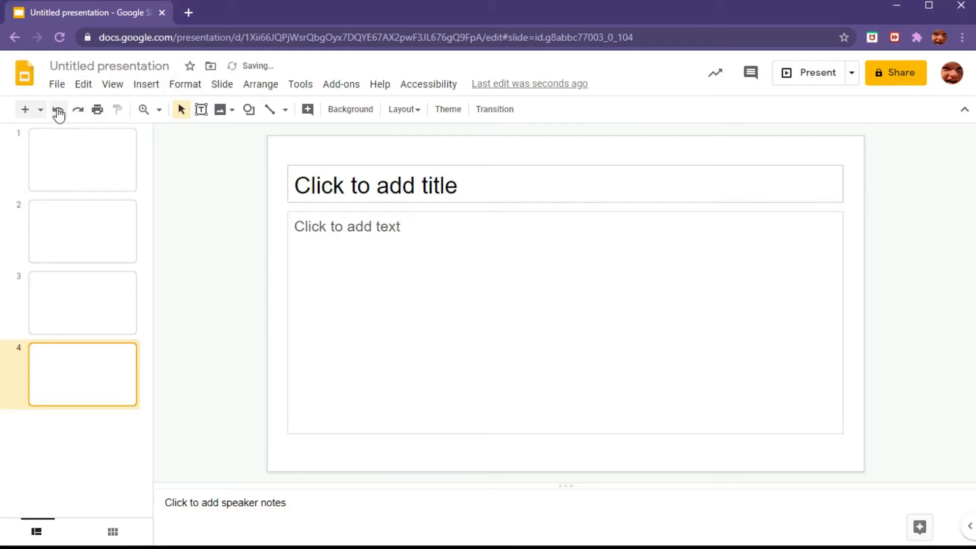
Step: Print the presentation on the Canon MG3200 series printer
click(97, 110)
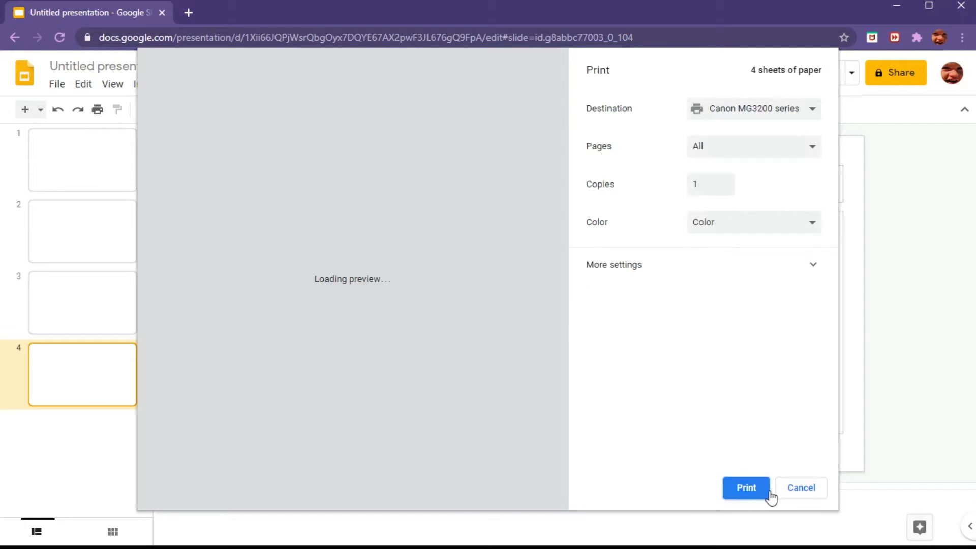
click(764, 489)
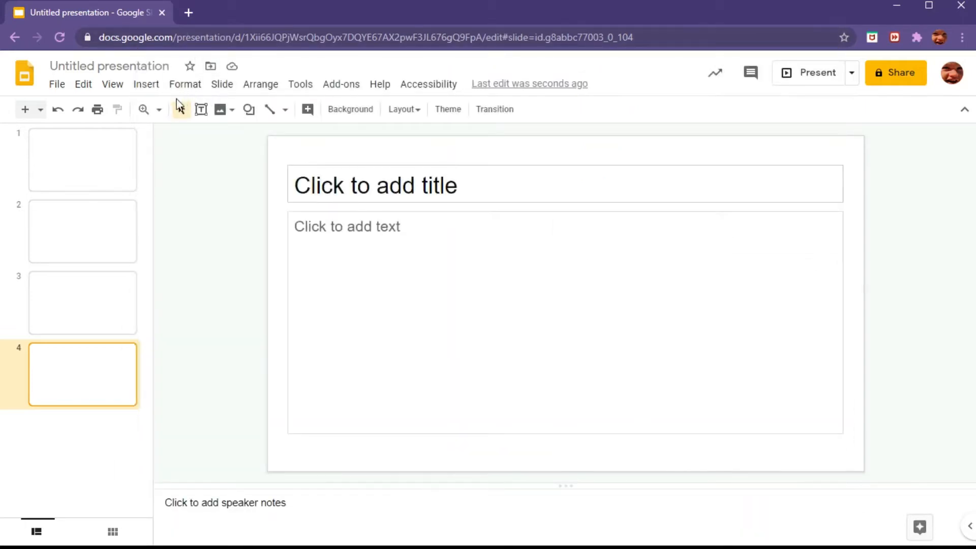
Step: Zoom the slide to 200% and then back to Fit
click(159, 112)
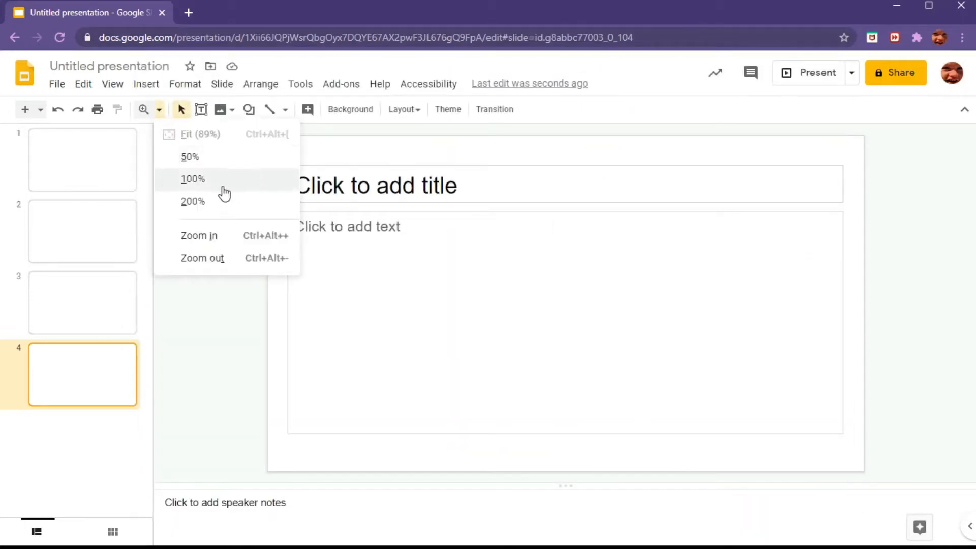
click(201, 201)
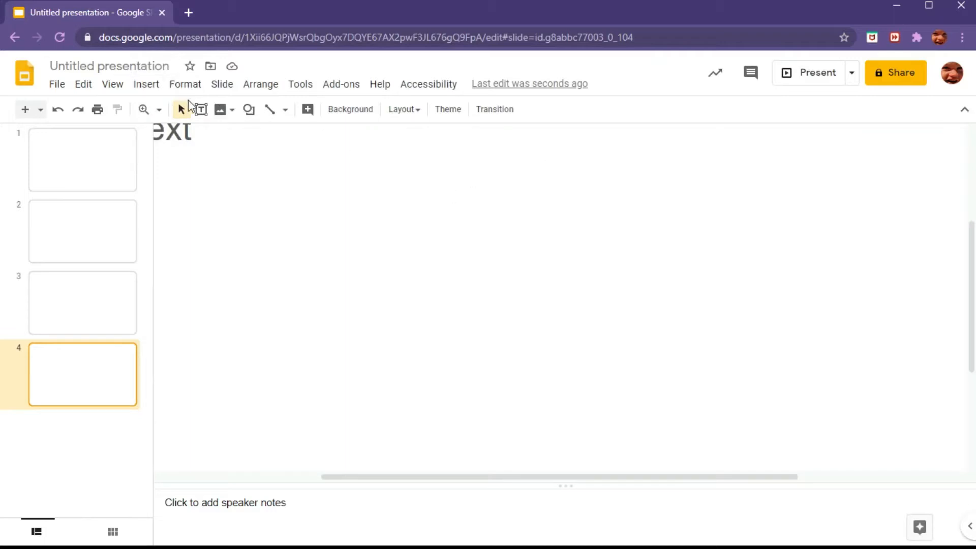
click(159, 109)
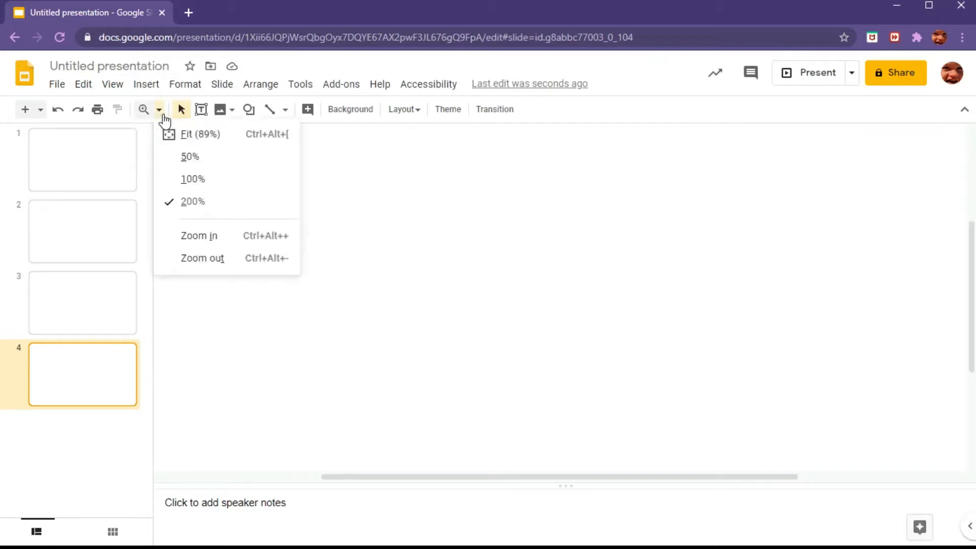
click(203, 134)
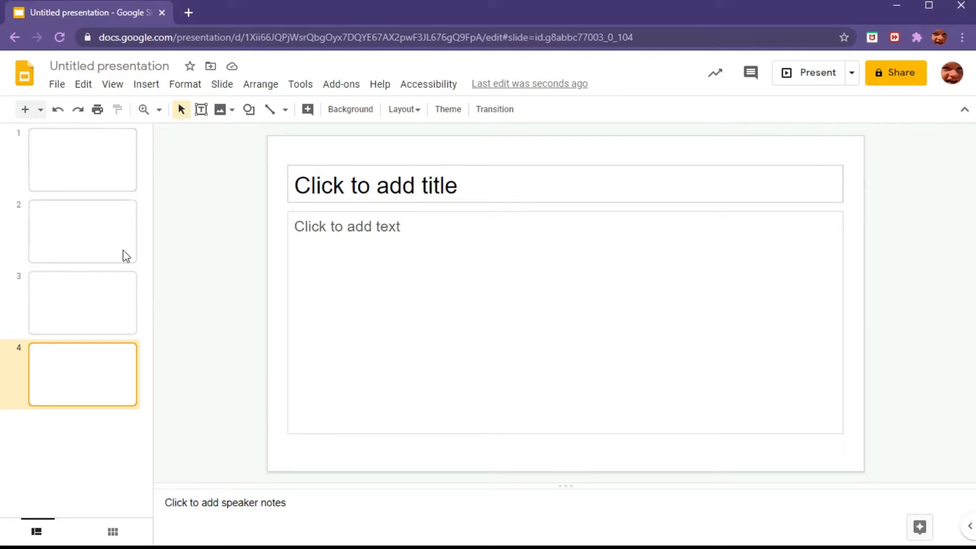
Step: Go to slide 3 and delete its title and body placeholders
key(Up)
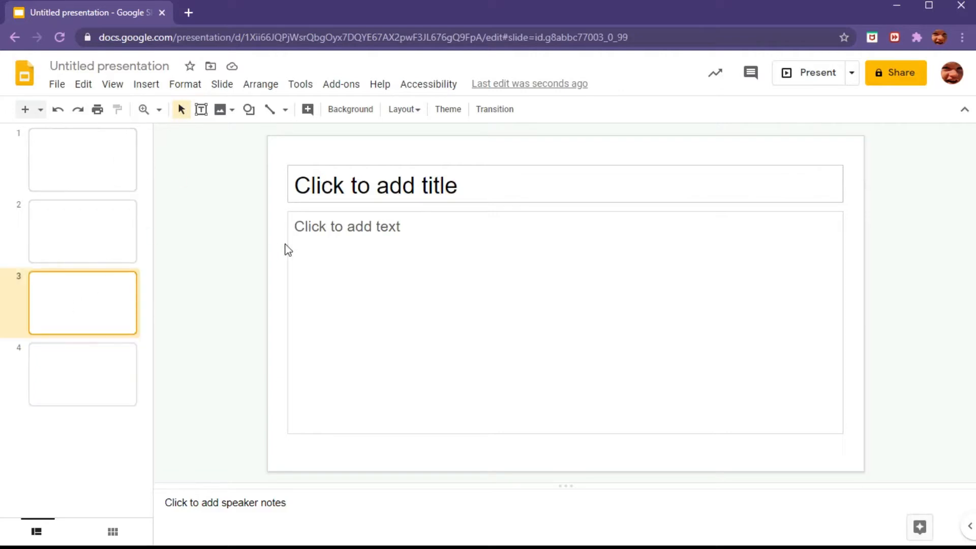
click(387, 167)
key(Delete)
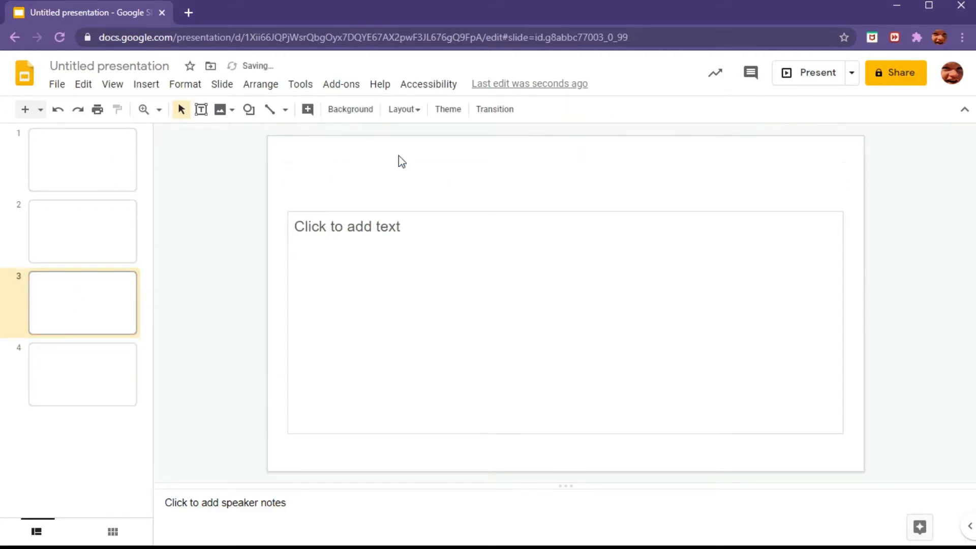
click(373, 209)
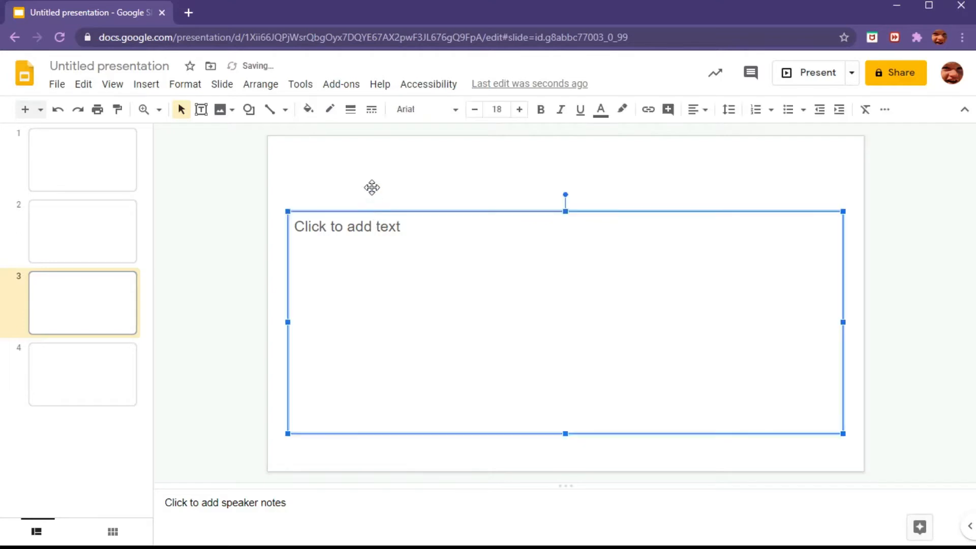
key(Delete)
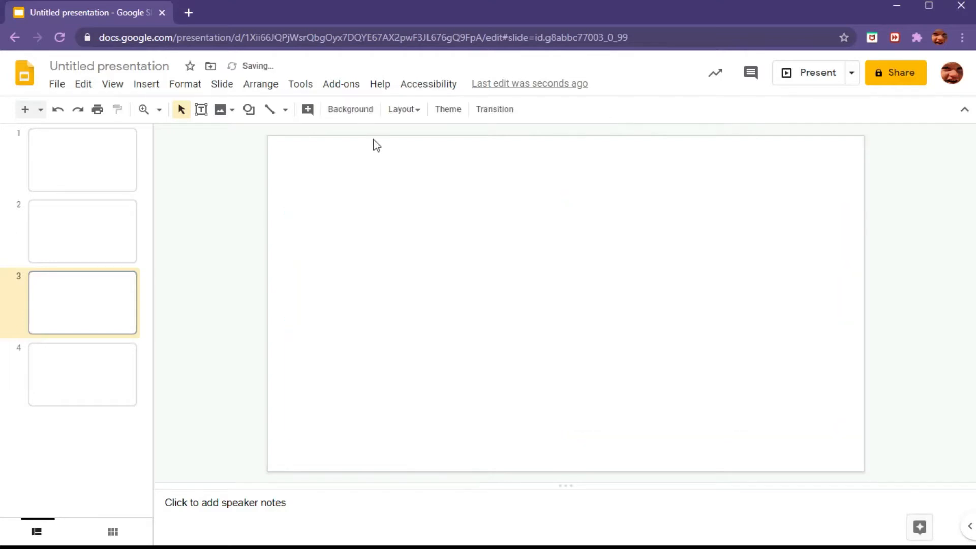
Step: Draw a small text box near the slide's upper left and a larger one on the right containing hello!
click(201, 109)
drag(297, 161, 477, 233)
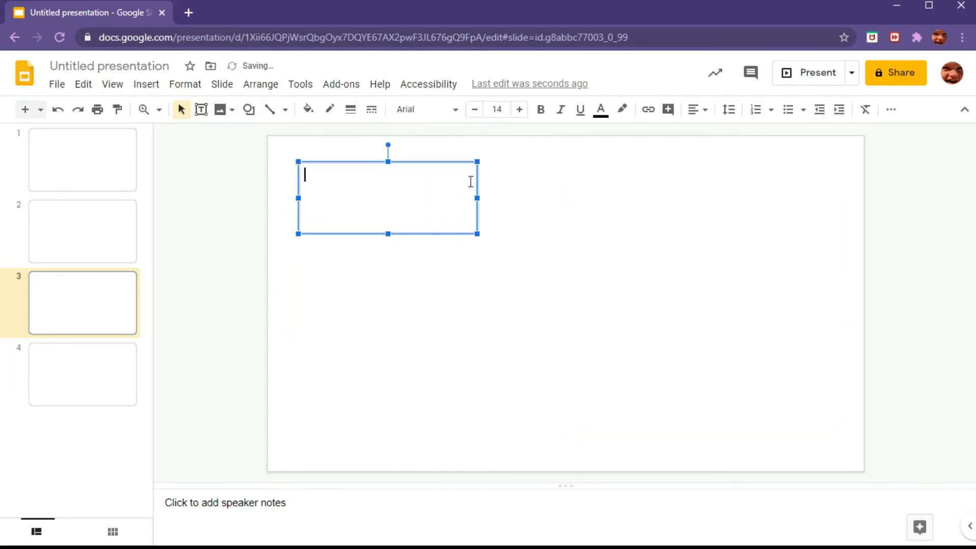
click(201, 109)
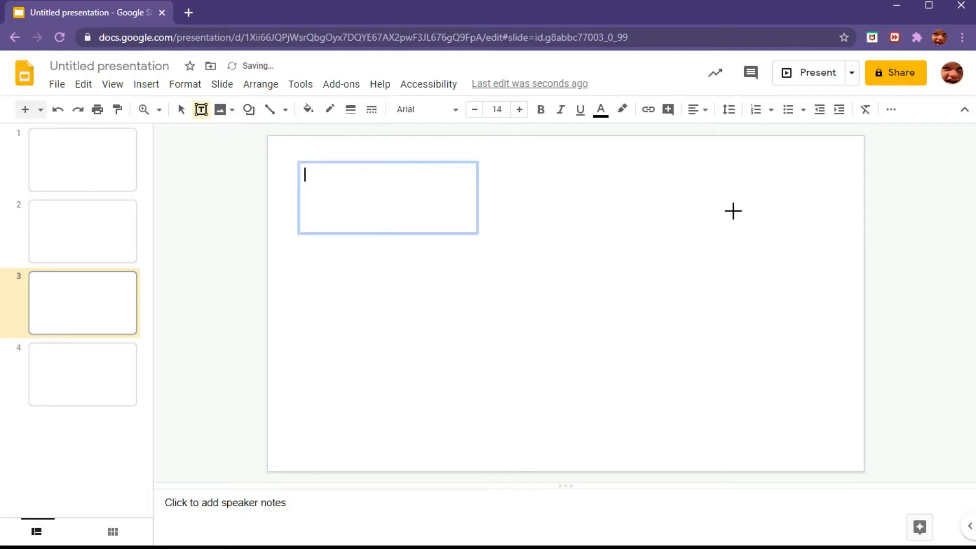
drag(524, 163, 834, 425)
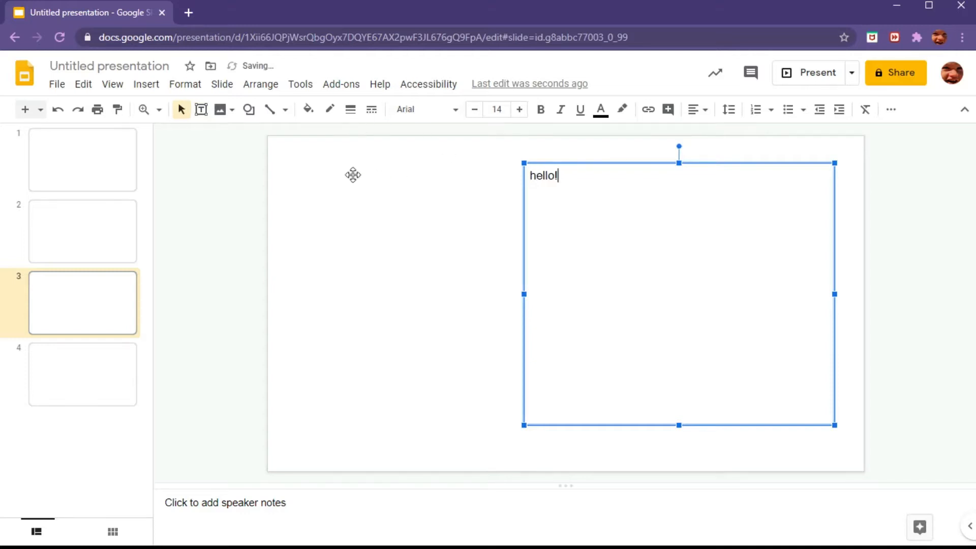
Step: Type the channel name into the small upper-left text box and deselect it
click(330, 175)
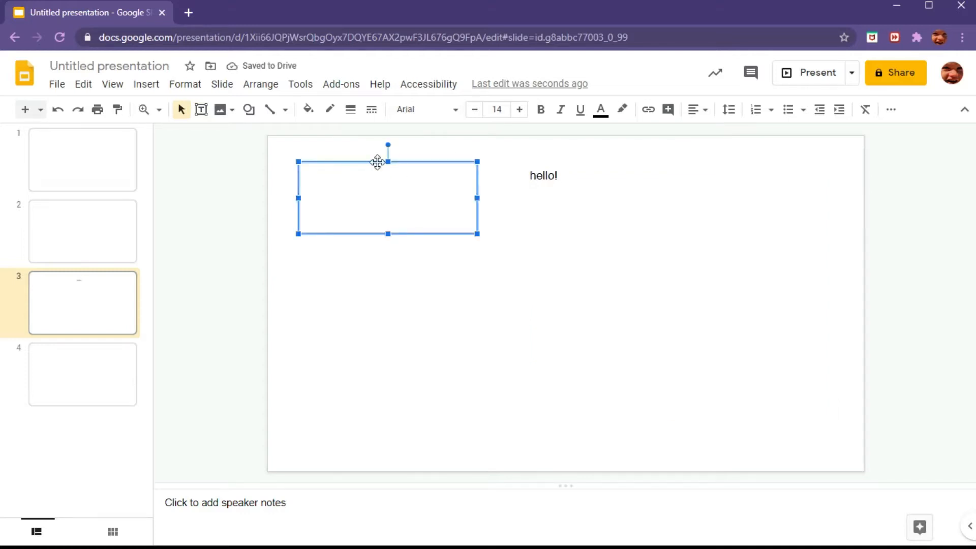
text(SuperC)
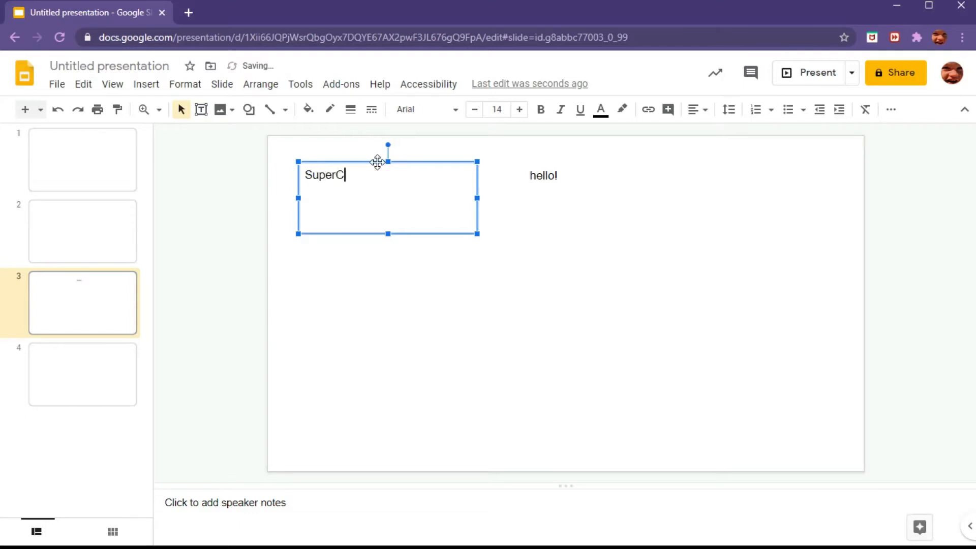
text(oolgamerDGaming)
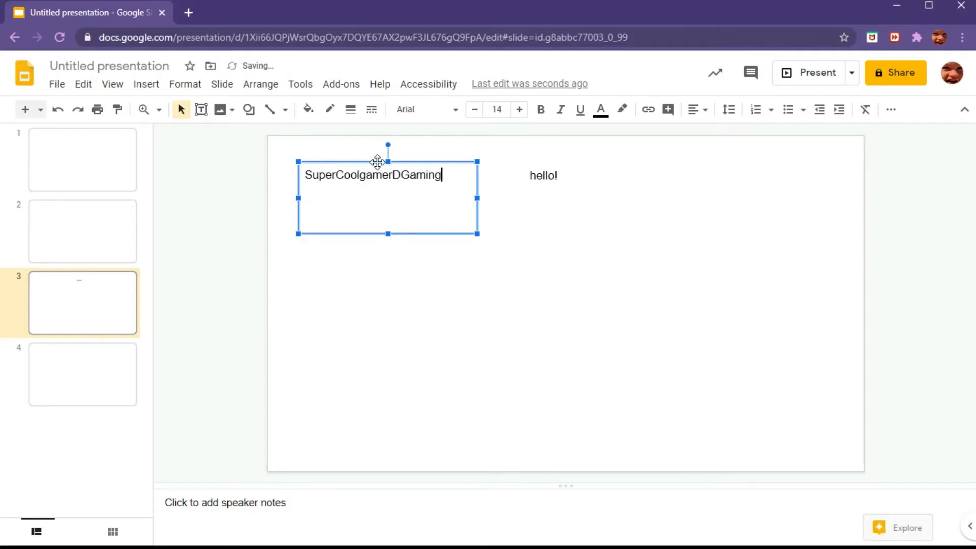
click(260, 235)
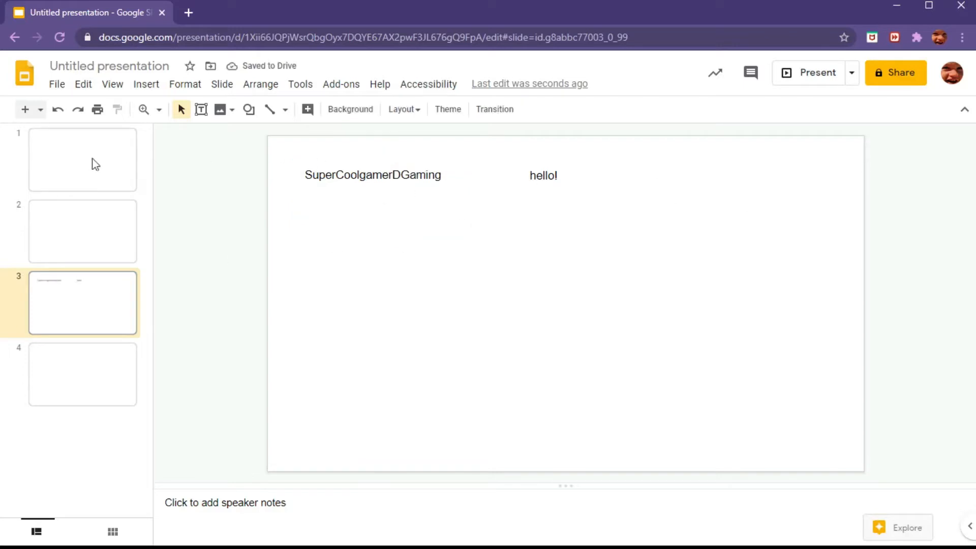
Step: Try to insert an image uploaded from the computer
click(226, 112)
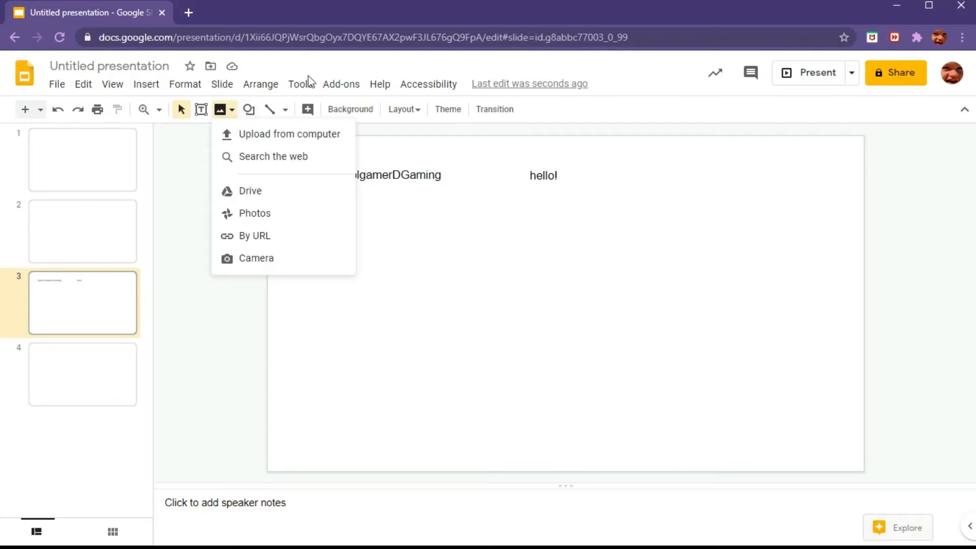
click(279, 134)
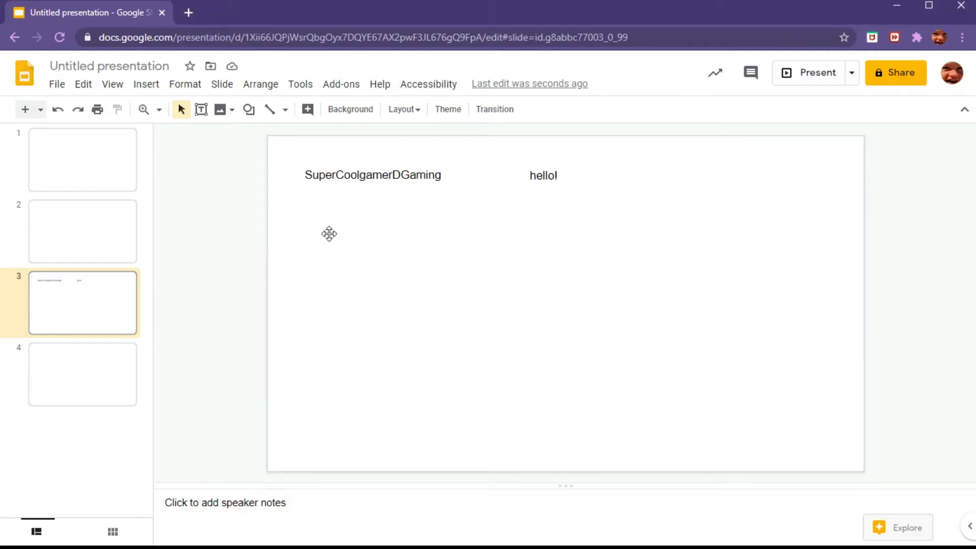
Step: Search the web for dogs images, scroll through the results, and close the search panel
click(219, 112)
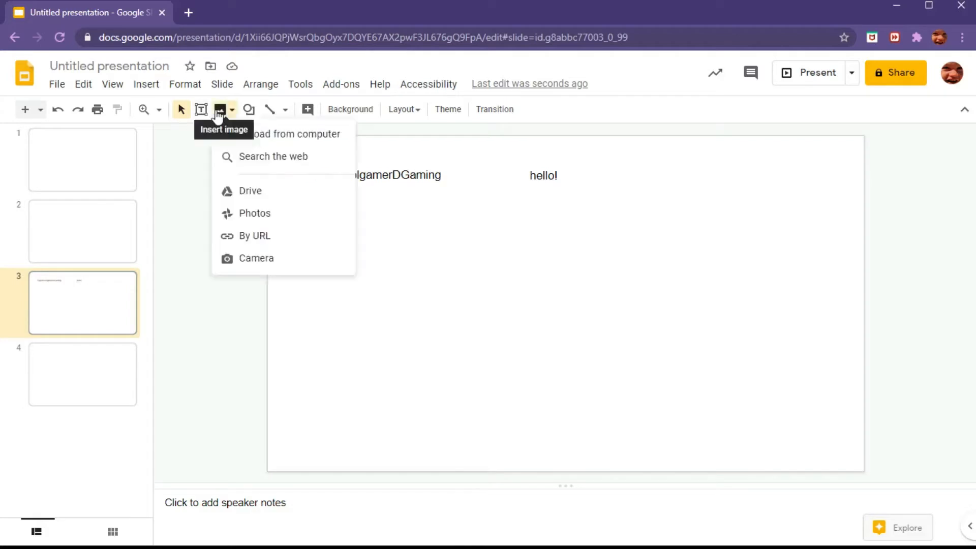
click(259, 164)
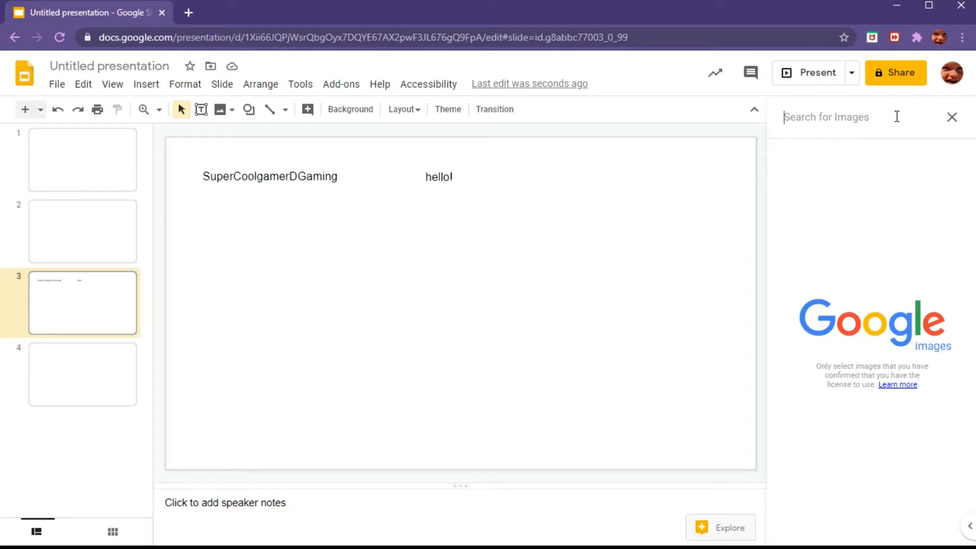
text(dogs)
key(Return)
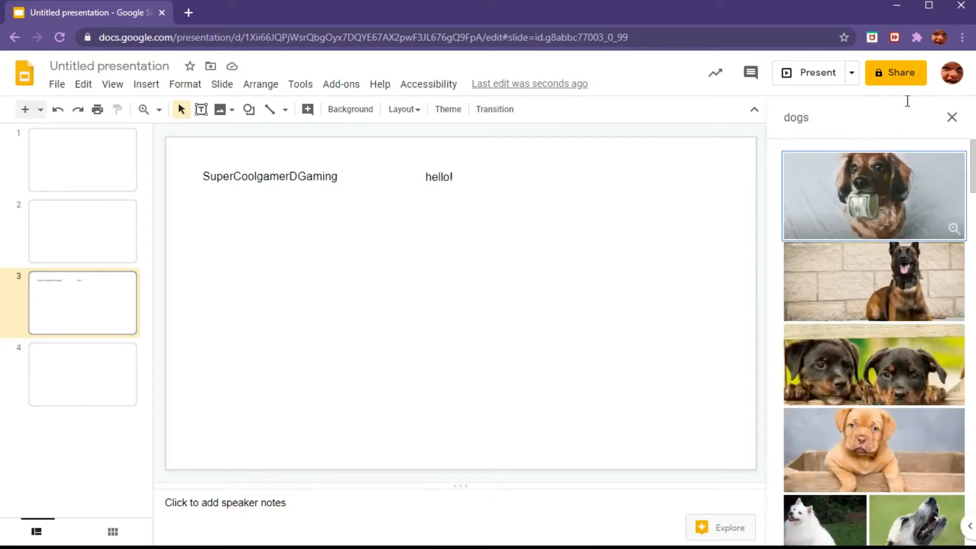
scroll(876, 358, down, 2)
scroll(877, 358, down, 6)
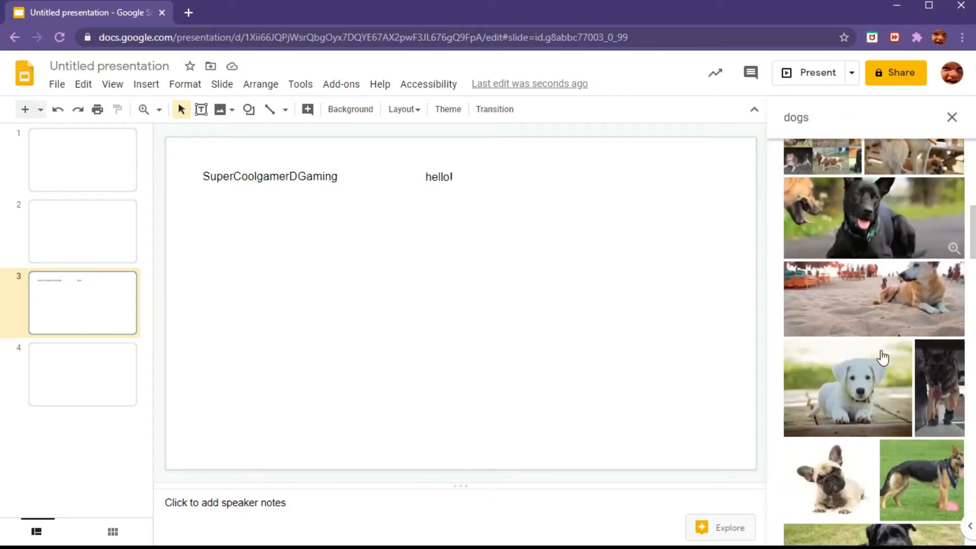
scroll(878, 263, up, 8)
click(952, 118)
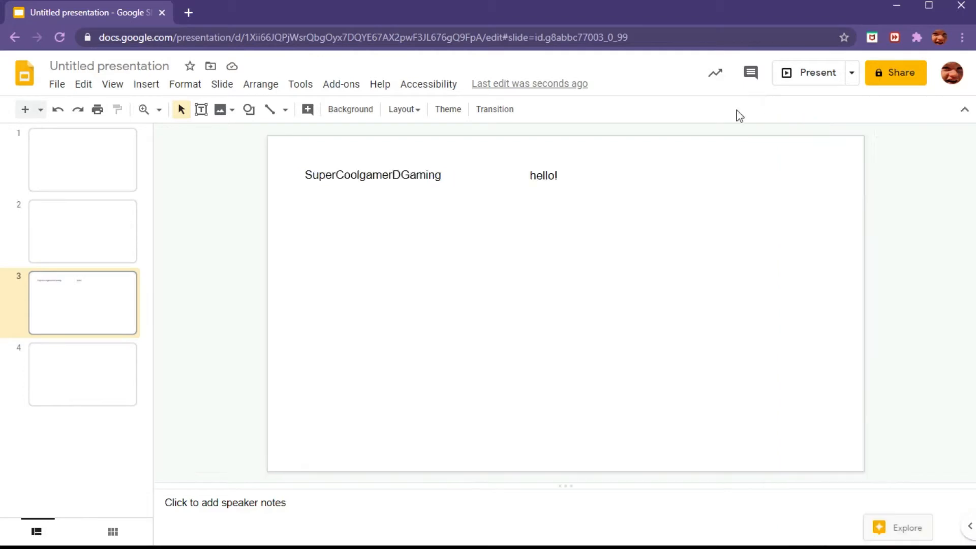
Step: Browse the recent images in the Google Drive image panel, then close the panel
click(222, 111)
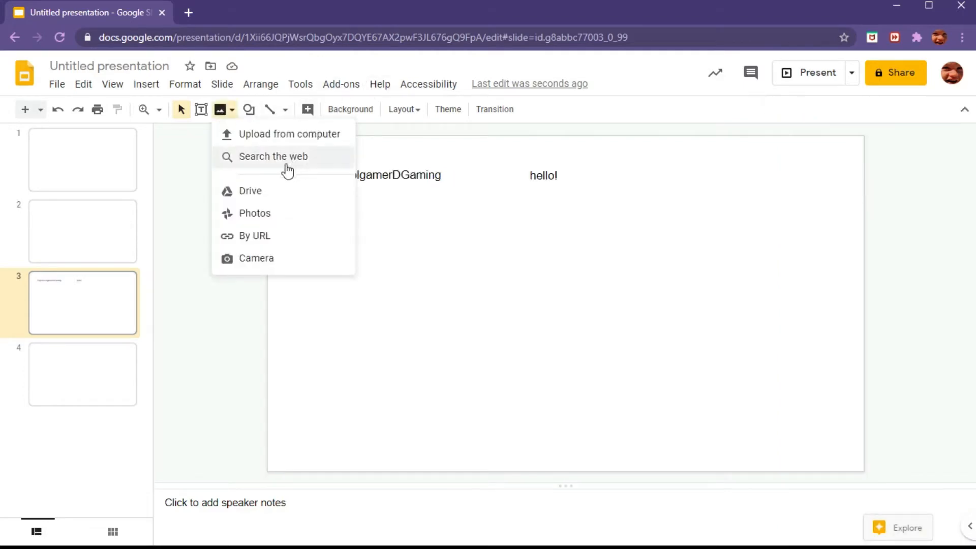
click(269, 199)
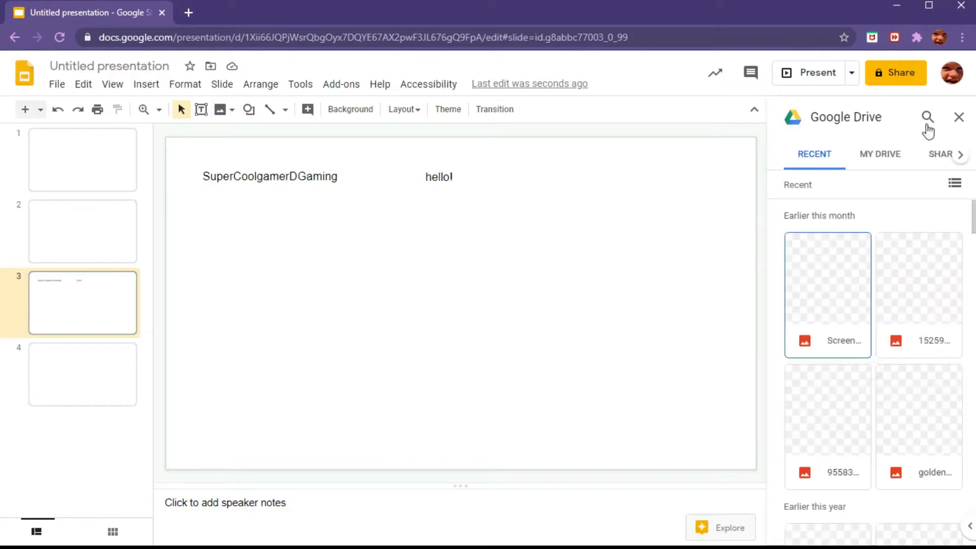
scroll(907, 284, down, 7)
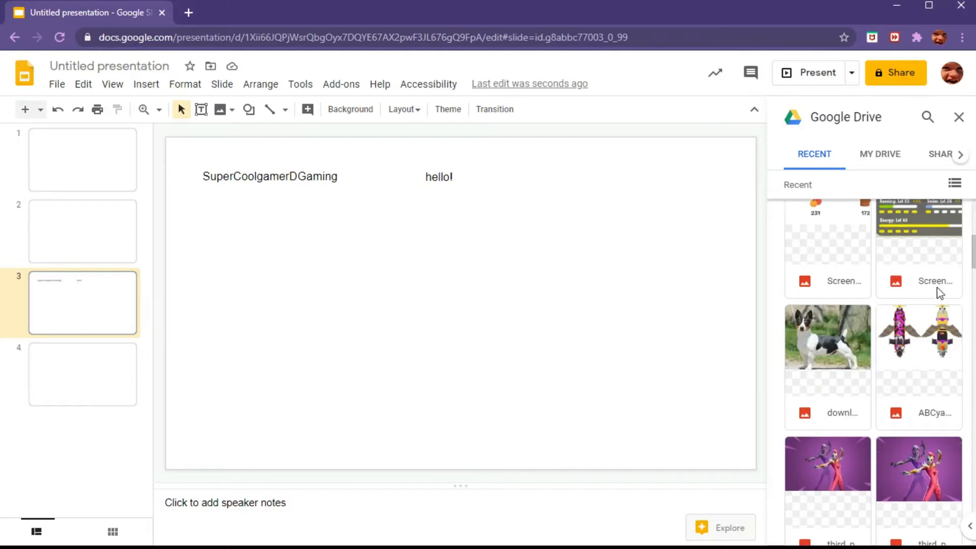
drag(972, 247, 972, 203)
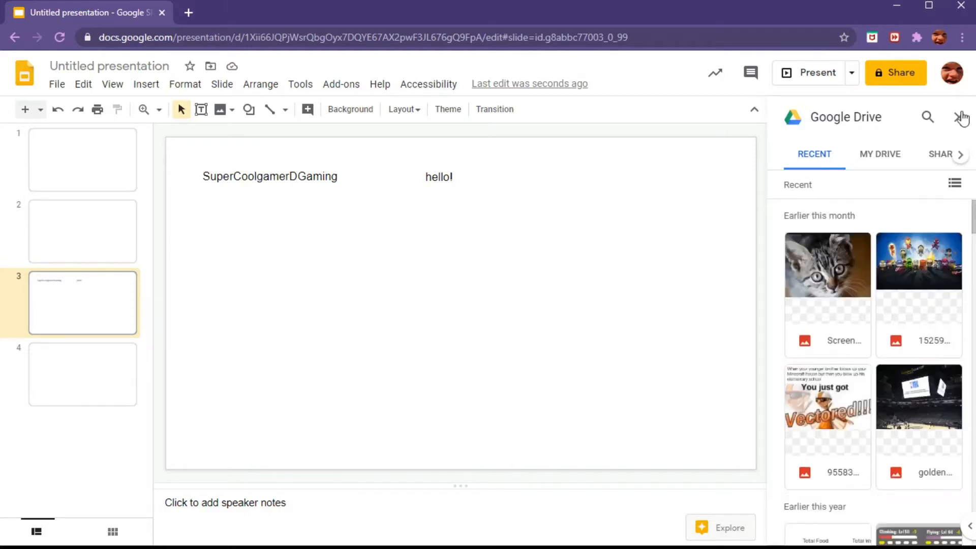
click(960, 117)
click(202, 111)
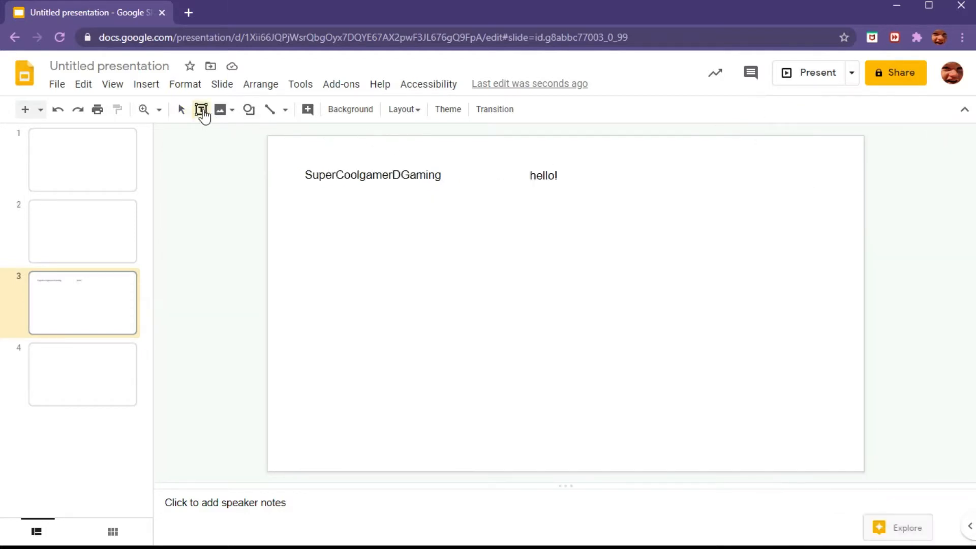
click(220, 111)
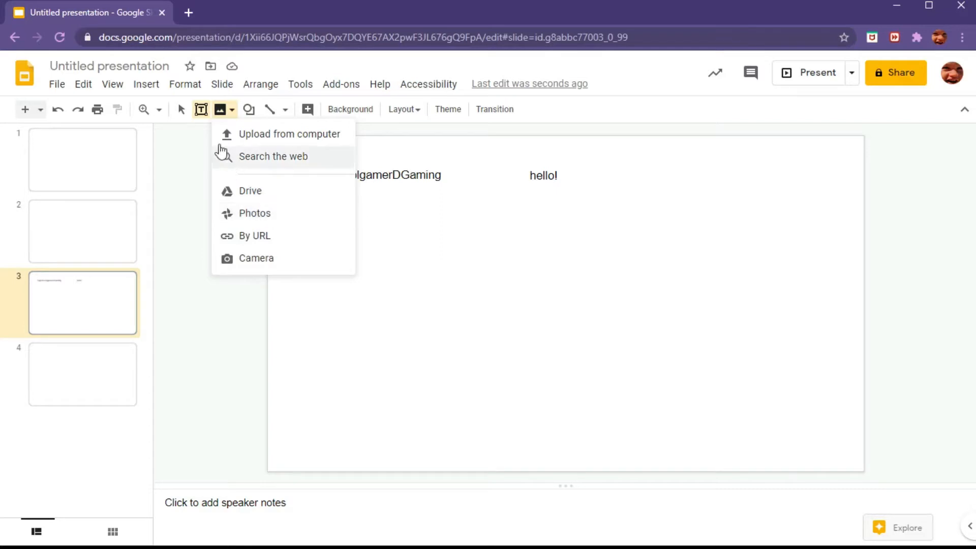
key(Escape)
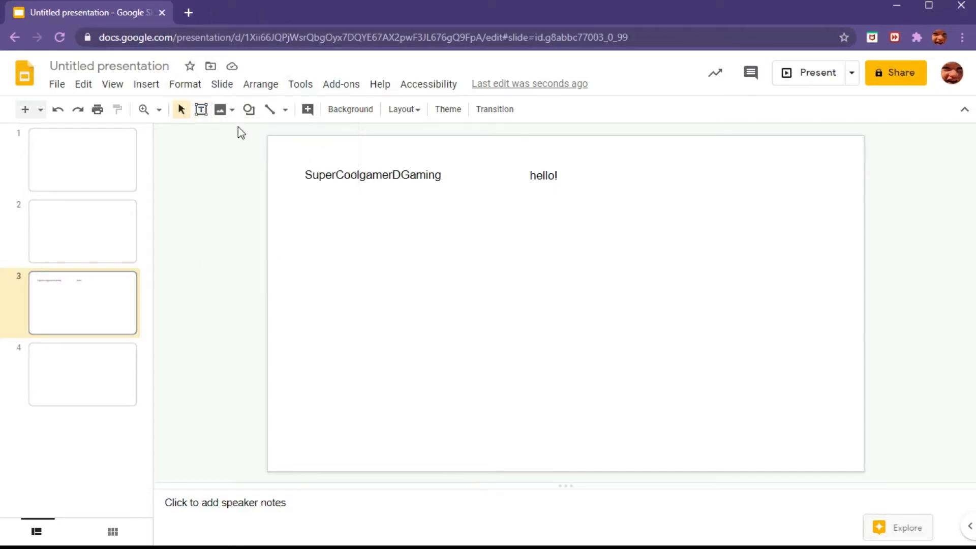
Step: Draw a large pentagon shape across the middle of the slide and deselect it
click(249, 110)
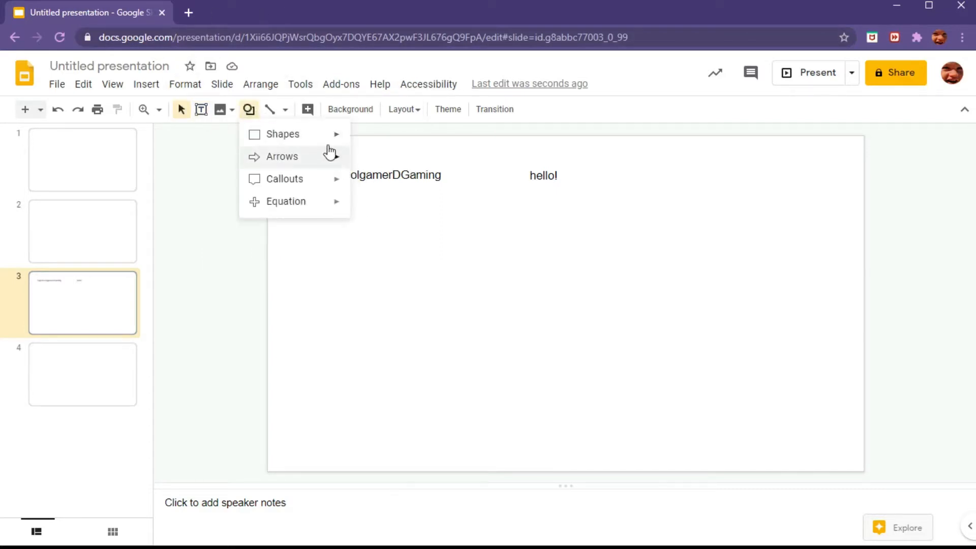
mouse_move(305, 134)
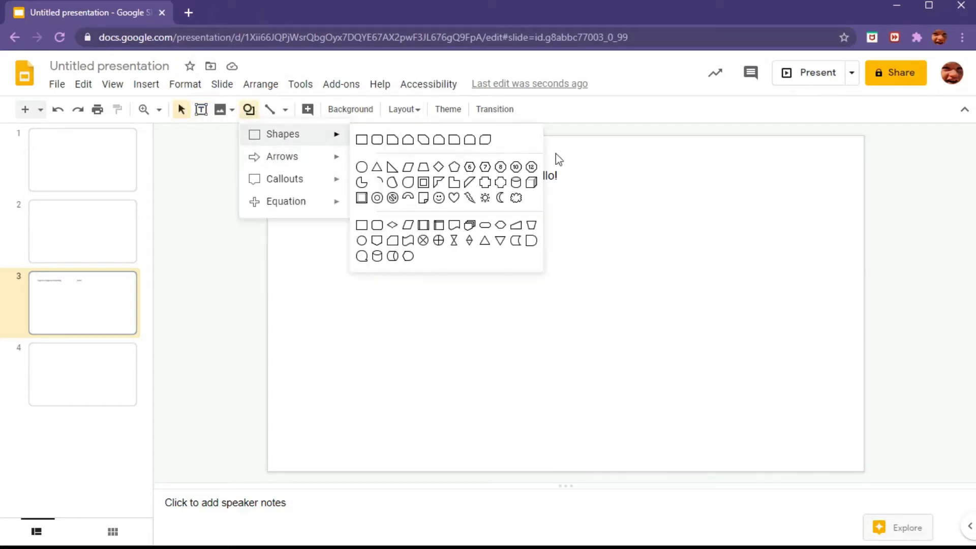
click(454, 167)
drag(415, 205, 900, 331)
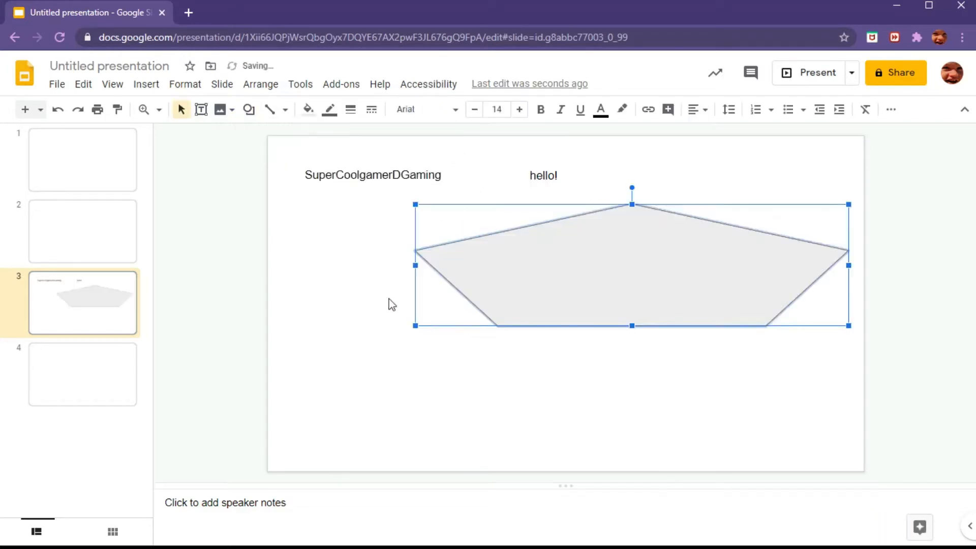
mouse_move(345, 208)
mouse_down()
mouse_move(555, 410)
mouse_move(425, 350)
mouse_move(368, 220)
mouse_move(353, 213)
mouse_up()
click(205, 243)
Step: Draw a curved arrow shape to the left of the pentagon and deselect it
click(248, 109)
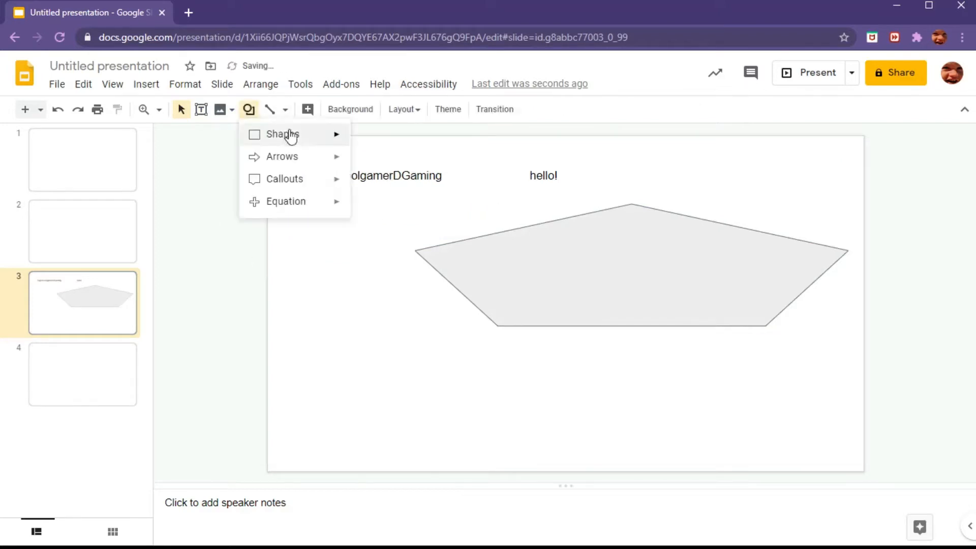
mouse_move(295, 157)
click(408, 178)
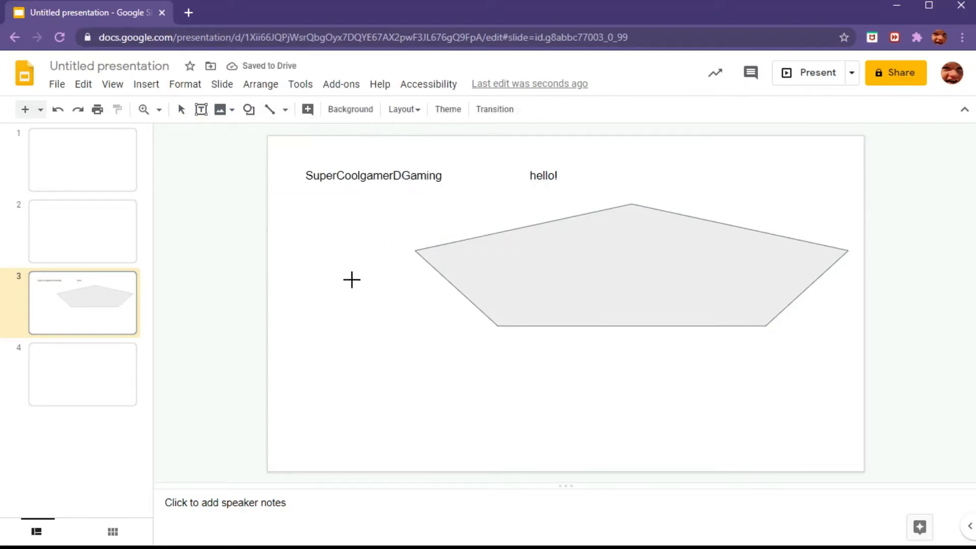
drag(351, 280, 477, 241)
click(204, 222)
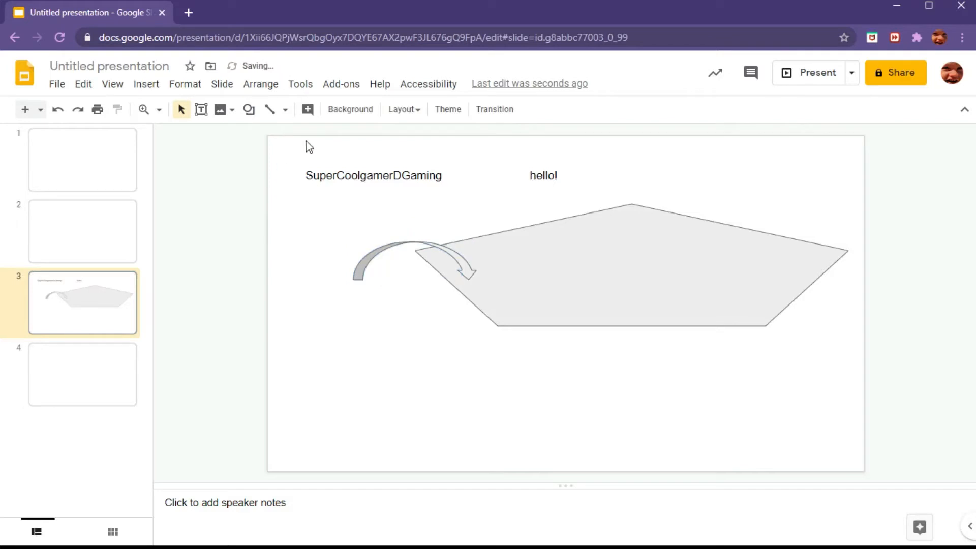
Step: Give the curved arrow a green fill and a cyan border color
click(387, 253)
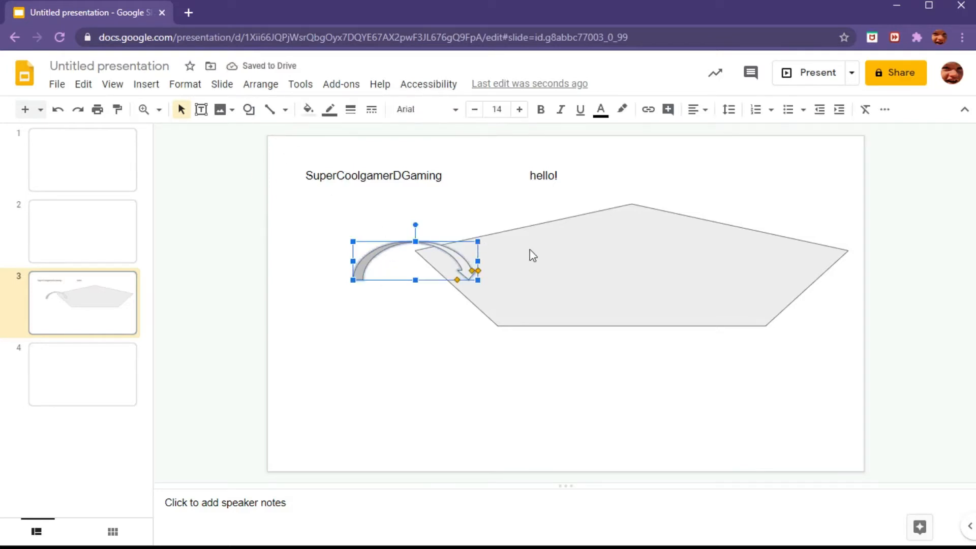
click(308, 109)
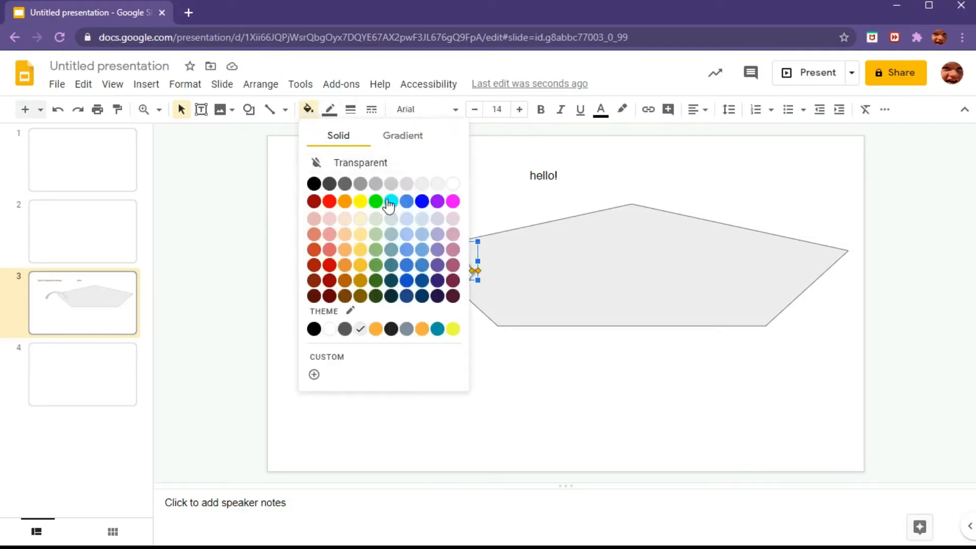
click(371, 201)
click(329, 109)
click(400, 176)
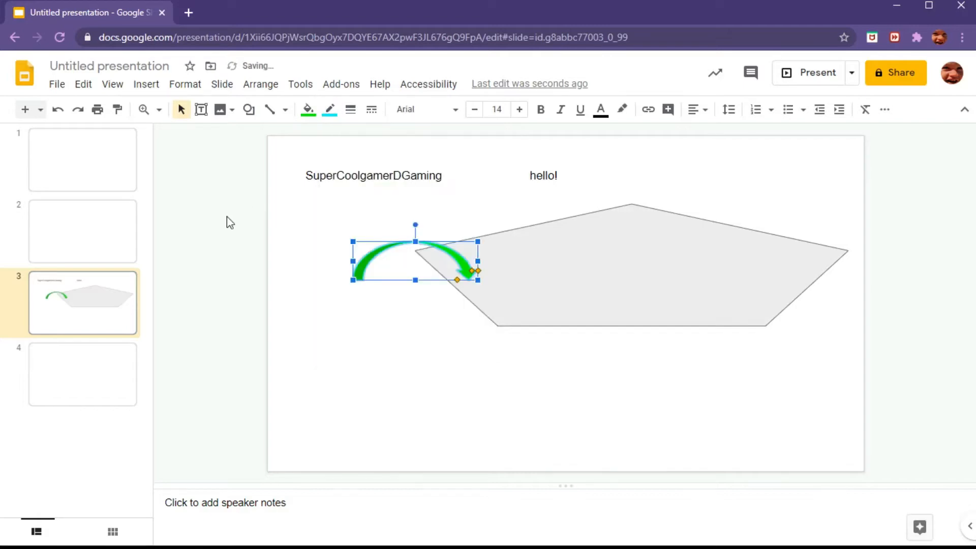
click(215, 265)
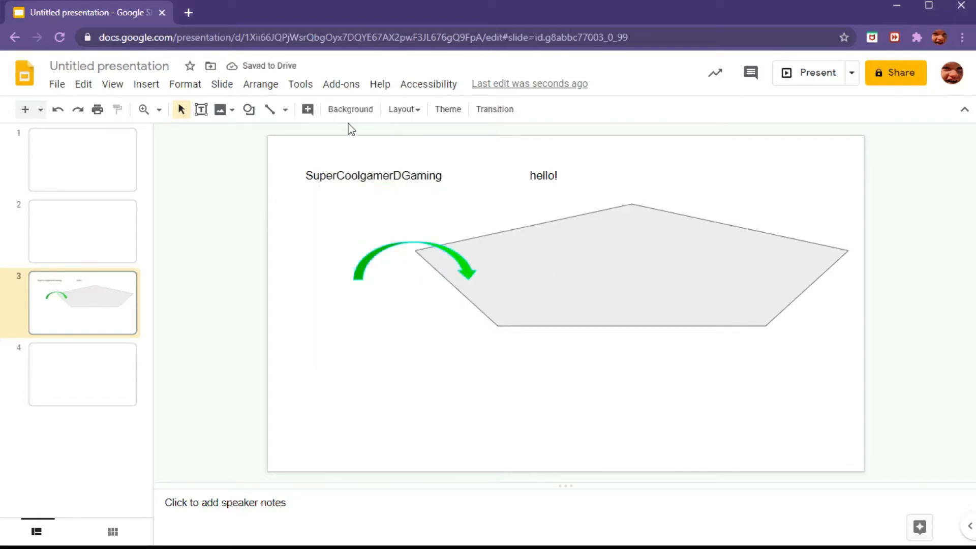
Step: Draw a curved connector diagonally across the slide and delete it
click(285, 110)
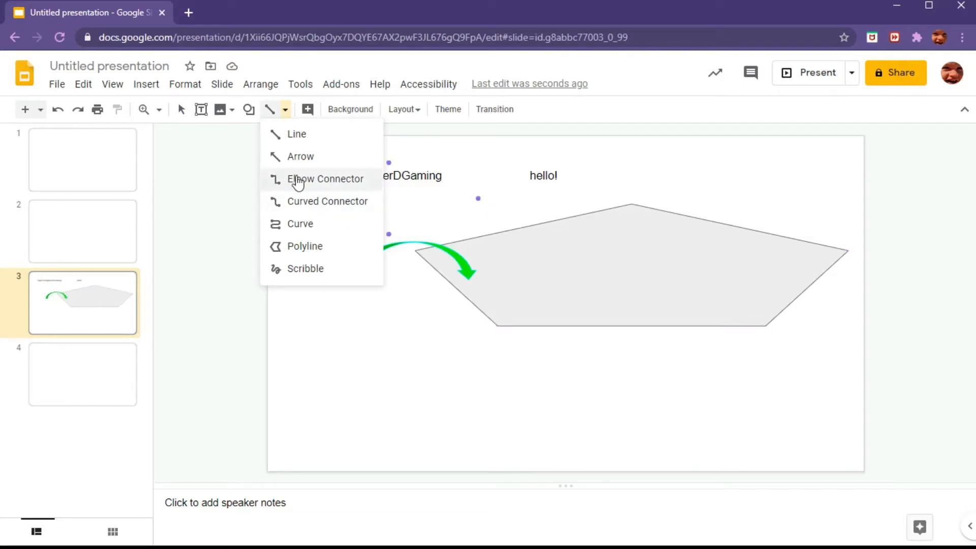
click(330, 203)
mouse_move(319, 192)
mouse_down()
mouse_move(549, 259)
mouse_move(691, 342)
mouse_up()
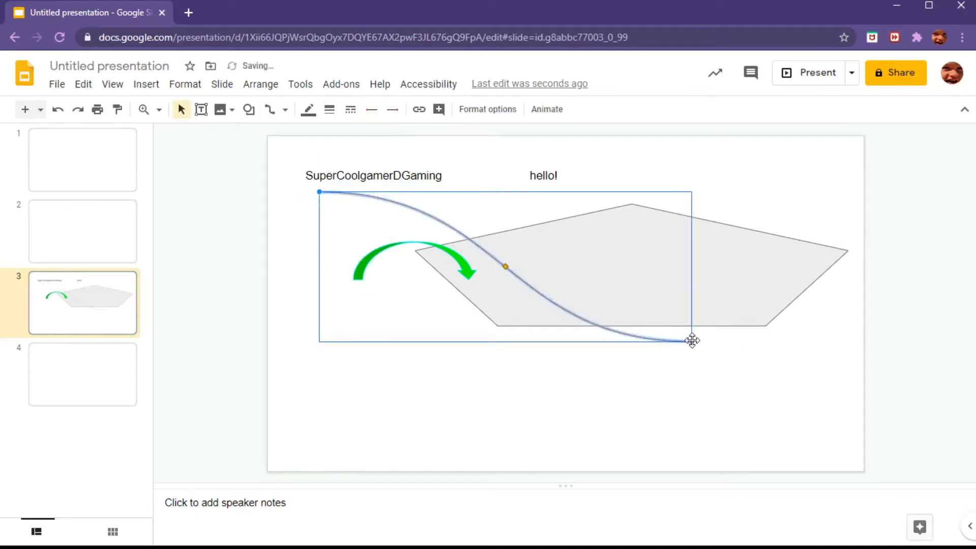
key(Delete)
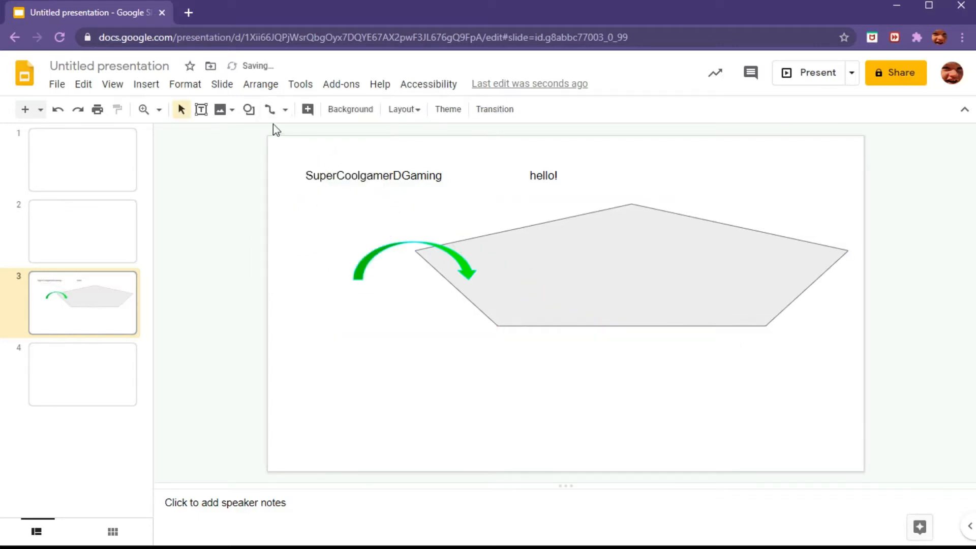
Step: Draw a closed freeform shape with the Curve tool over the slide and delete it
click(269, 111)
click(285, 109)
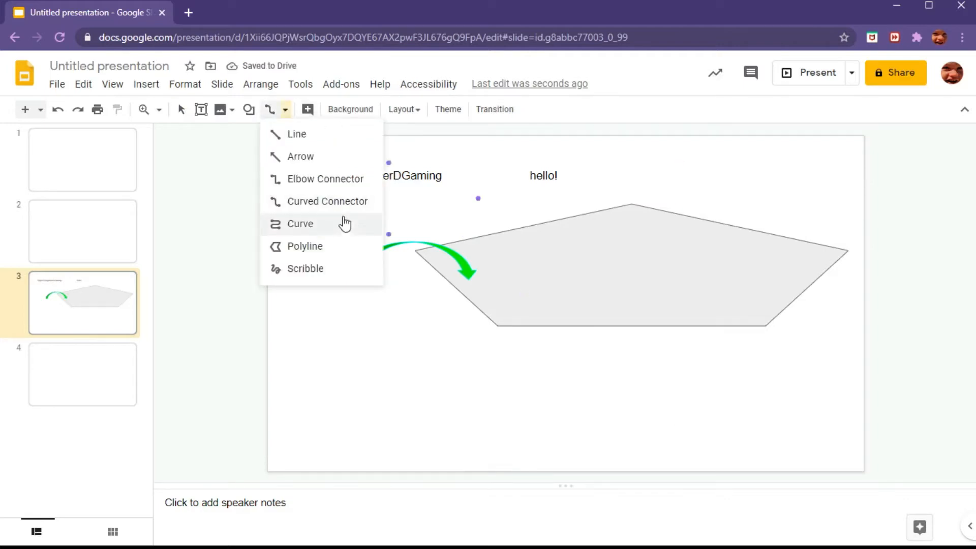
click(327, 232)
click(345, 204)
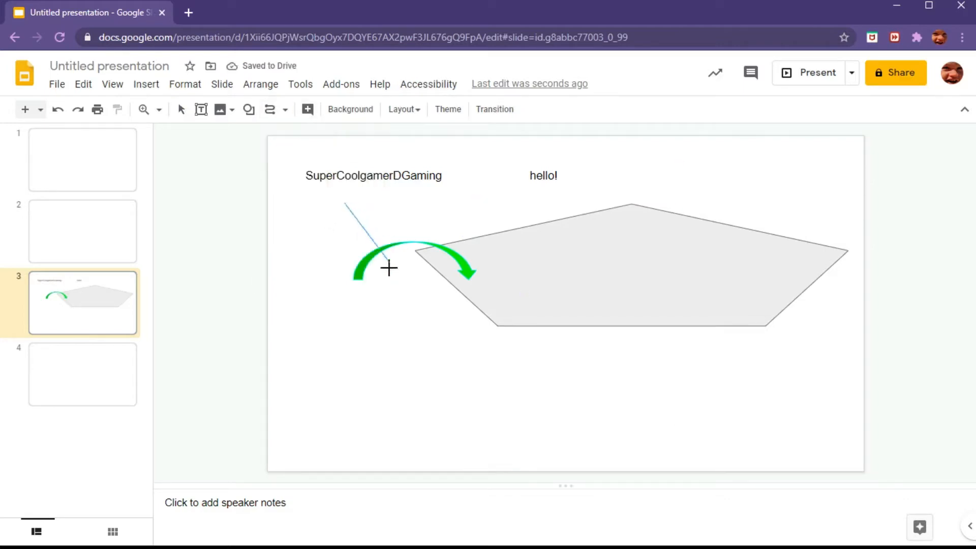
click(620, 460)
click(660, 262)
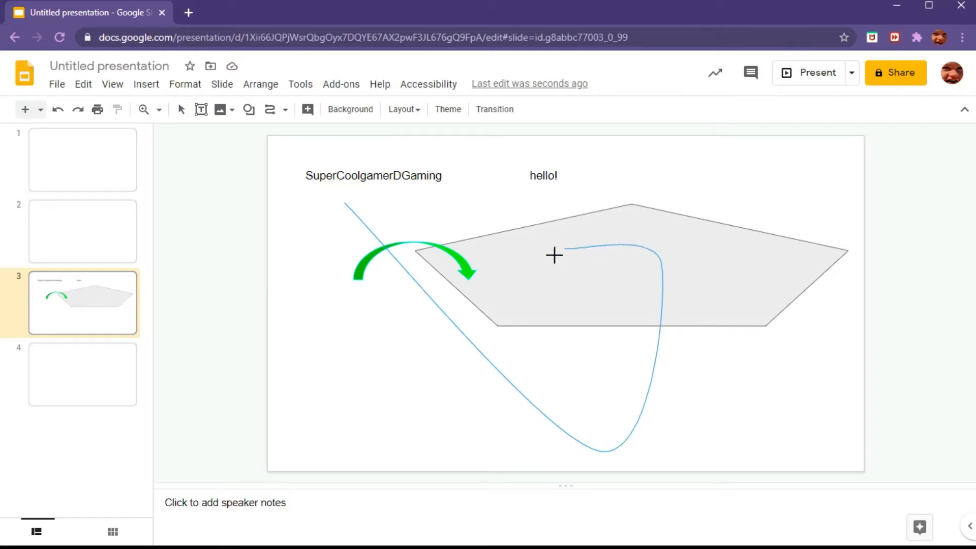
click(360, 377)
click(346, 203)
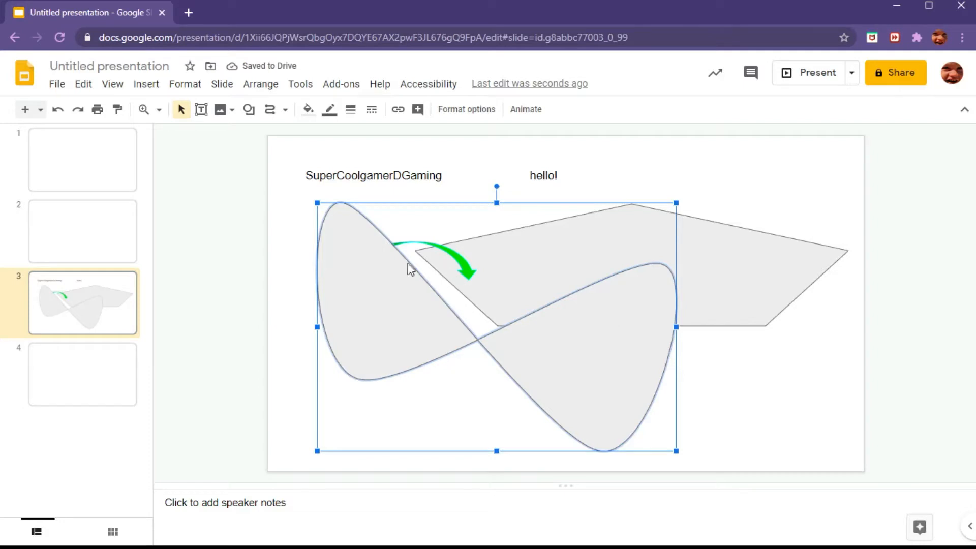
key(Delete)
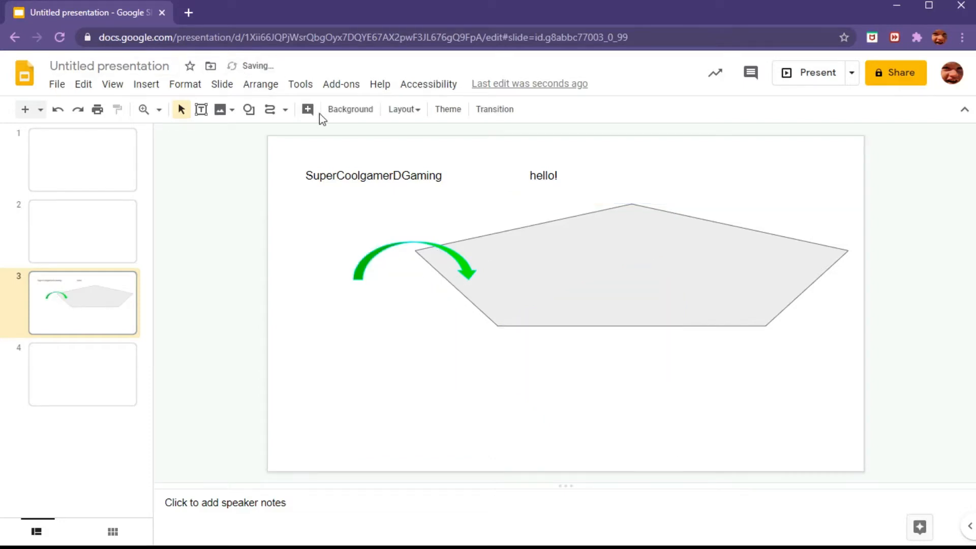
Step: Move the green curved arrow onto the middle of the pentagon
drag(438, 249, 655, 253)
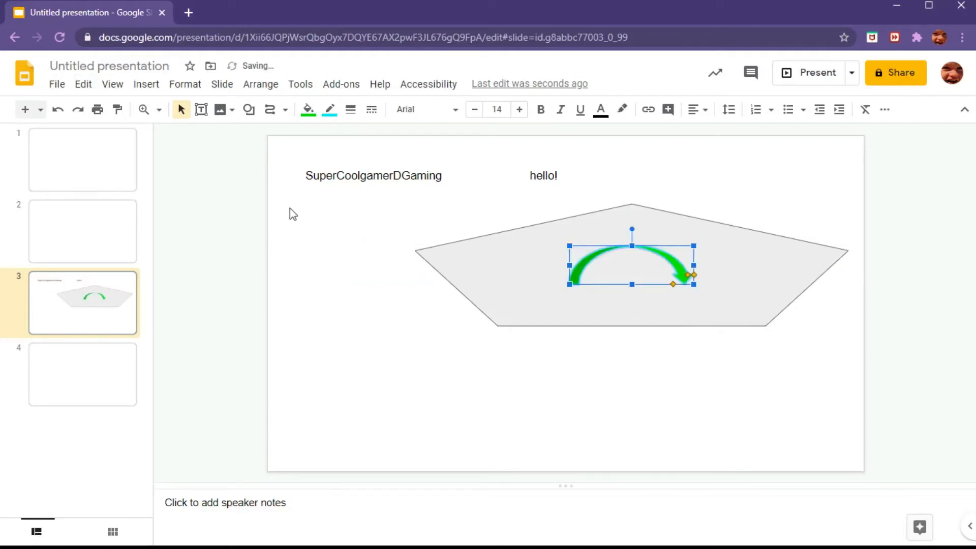
click(221, 152)
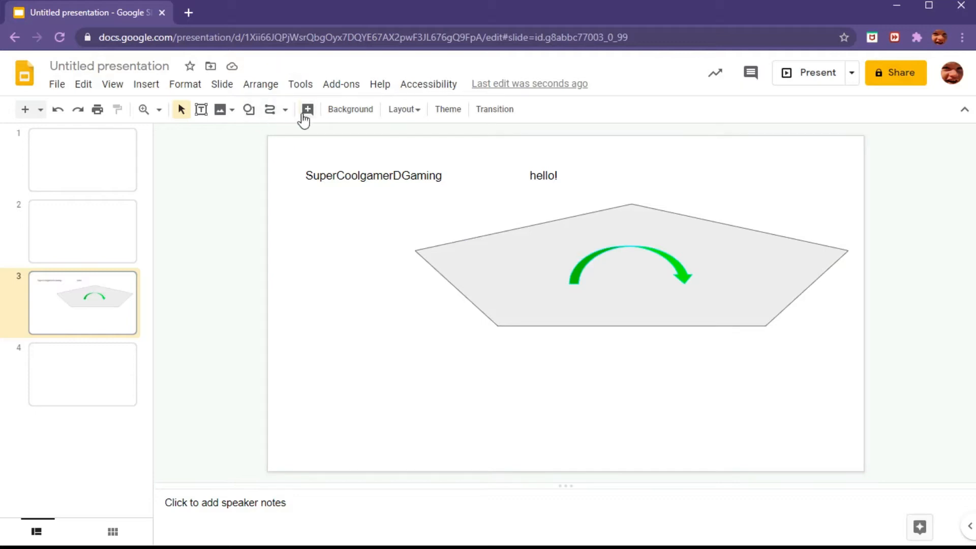
Step: Add a comment reading Hi! to the slide
click(308, 109)
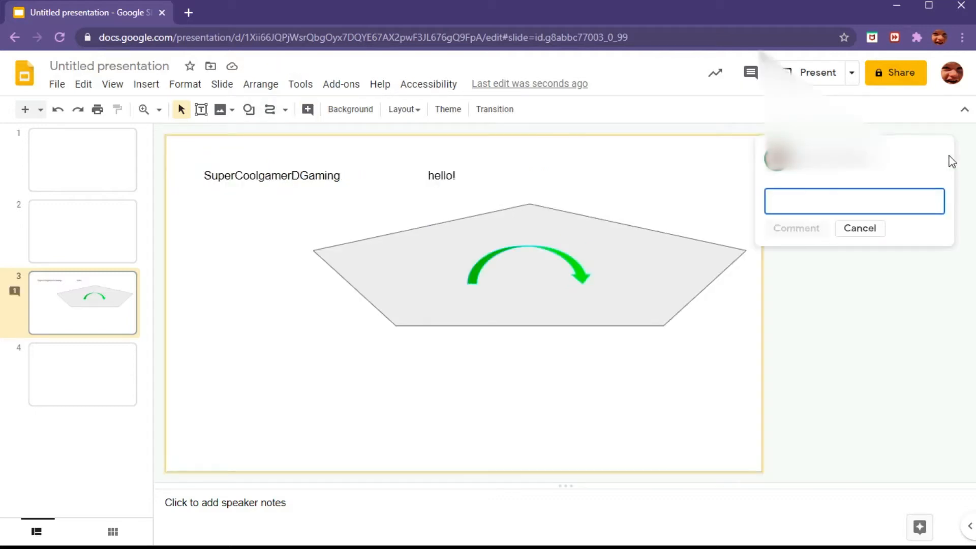
text(Hi!)
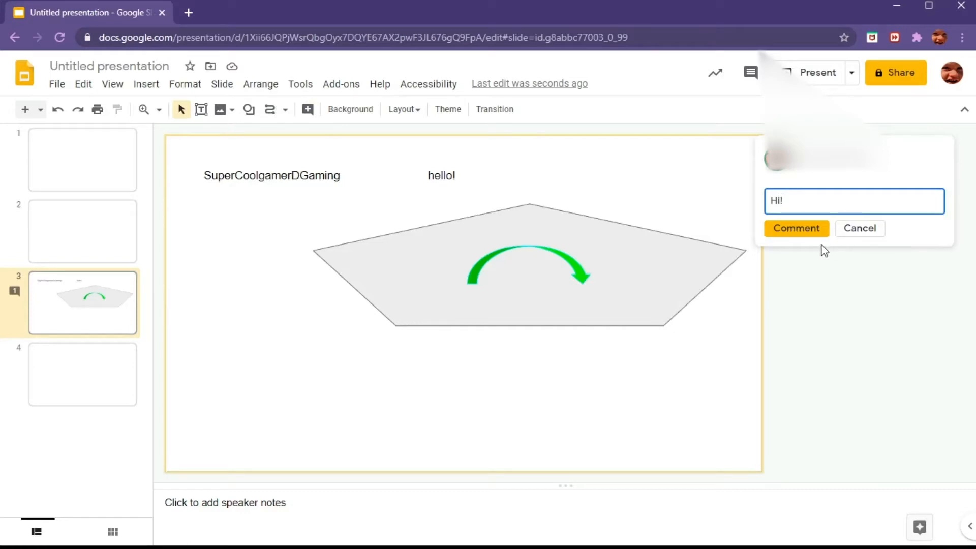
click(801, 231)
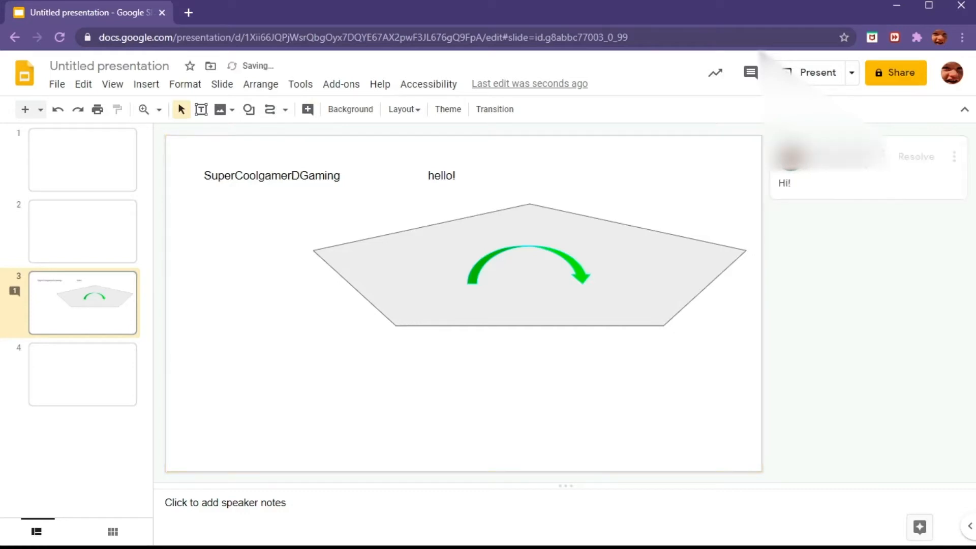
Step: Edit the comment so it reads Hi! Hi! and save it
click(954, 157)
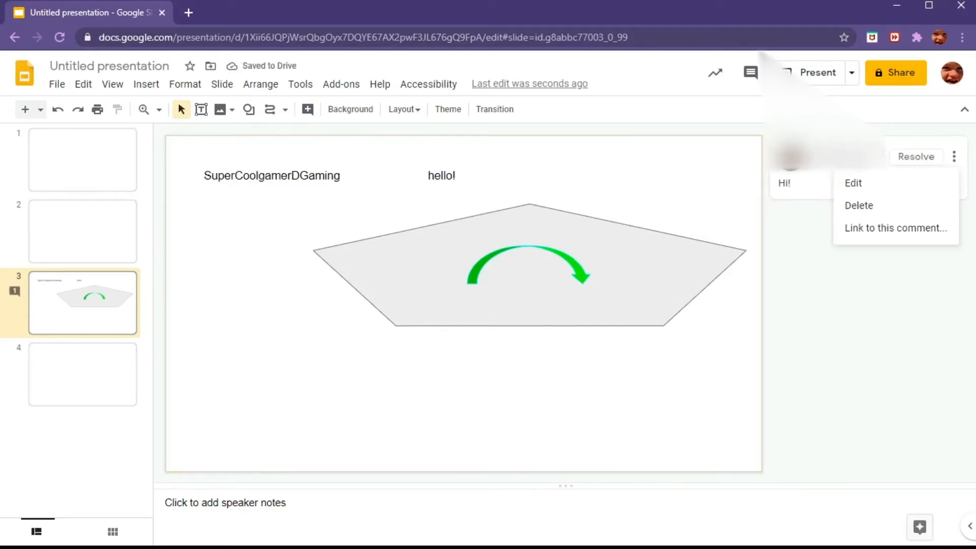
click(860, 183)
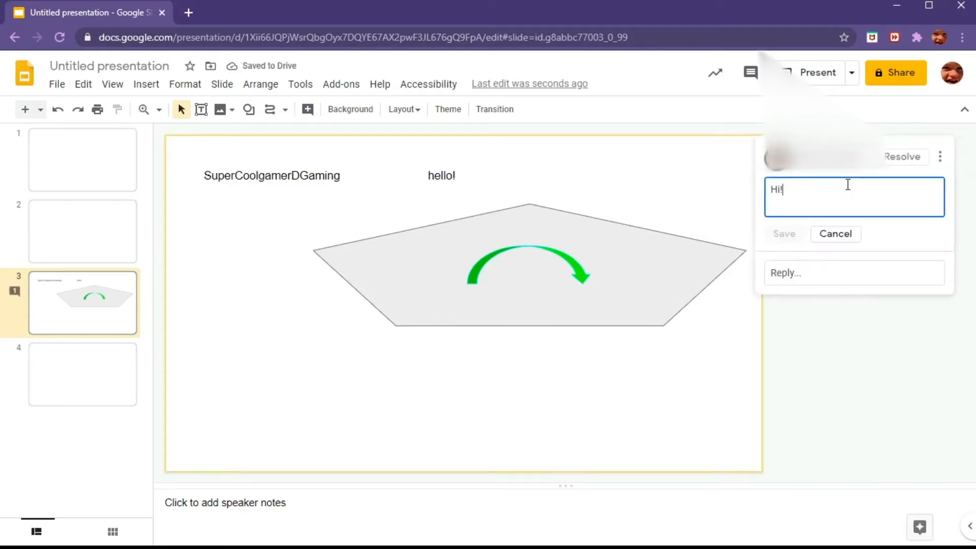
text(Hi!)
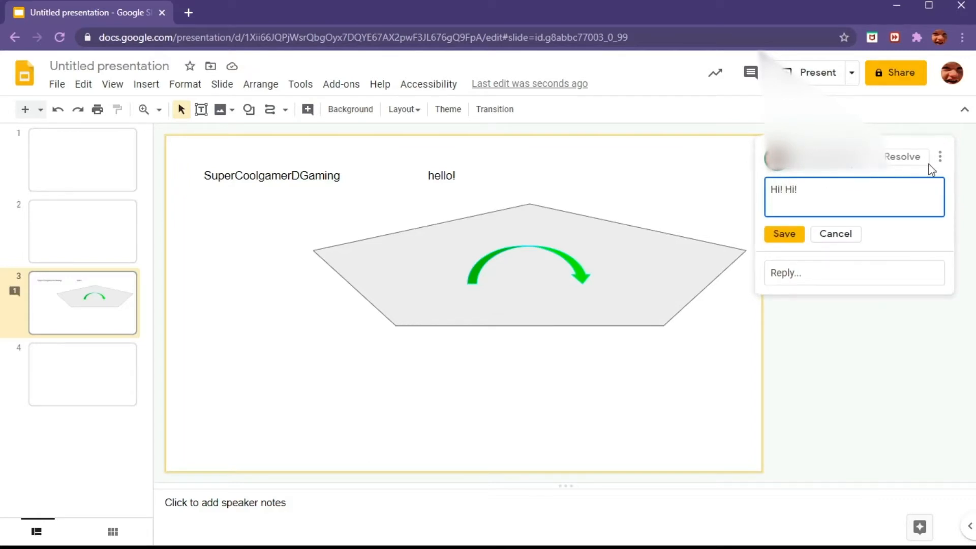
click(780, 231)
Step: Delete the comment thread on the slide
click(941, 158)
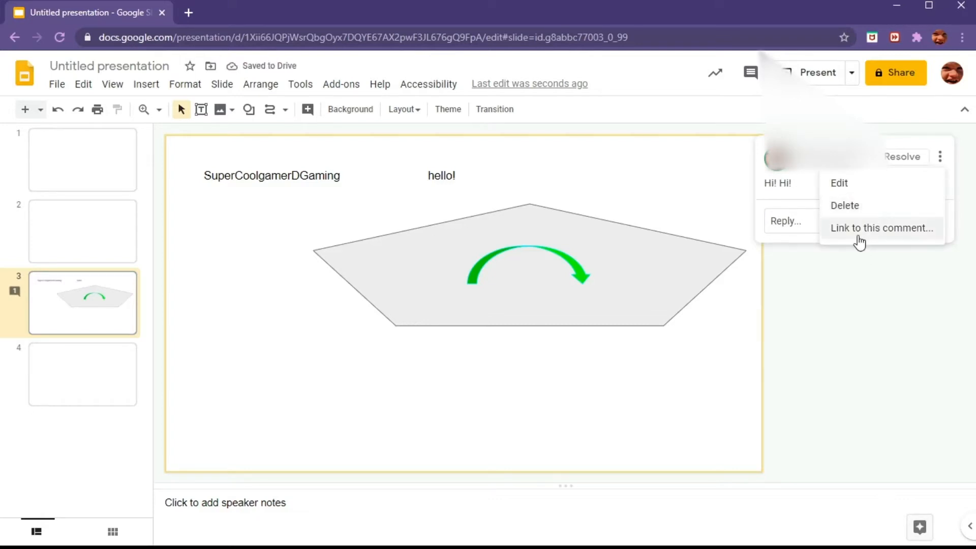
click(843, 207)
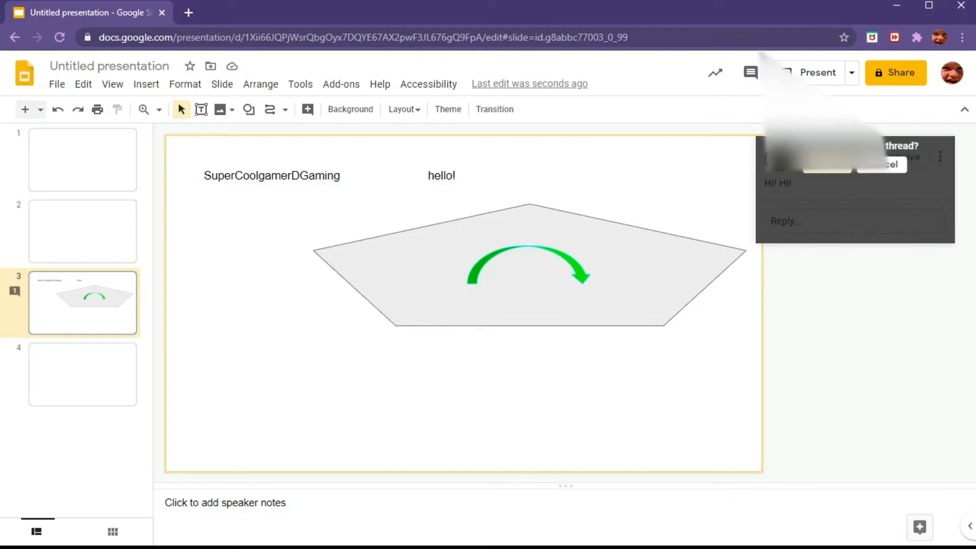
click(886, 165)
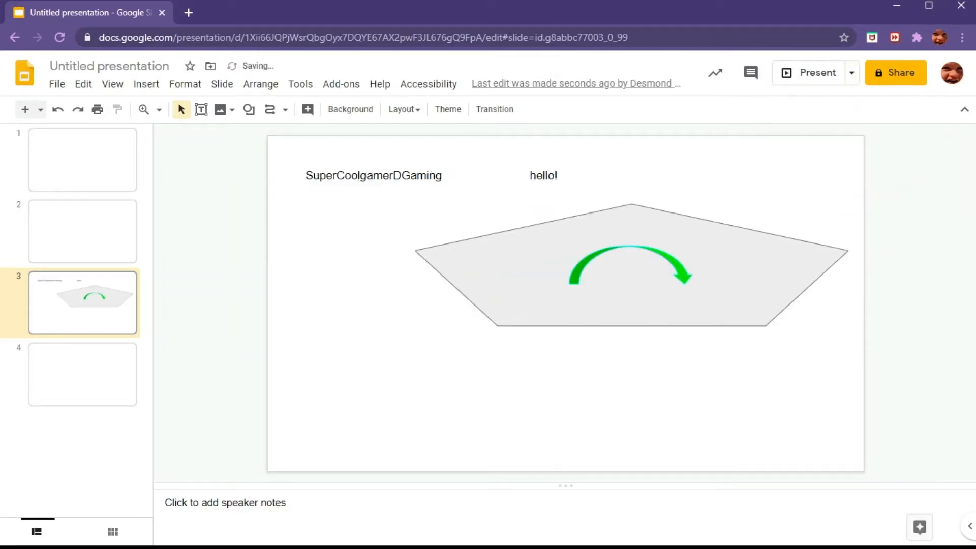
Step: Give the slide a custom green background with the transparency slider set to maximum
click(365, 117)
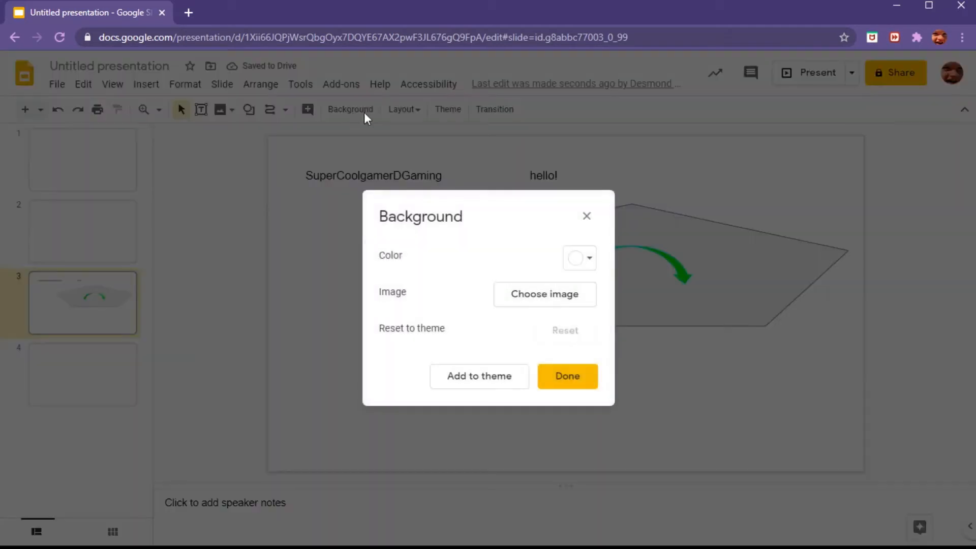
click(572, 257)
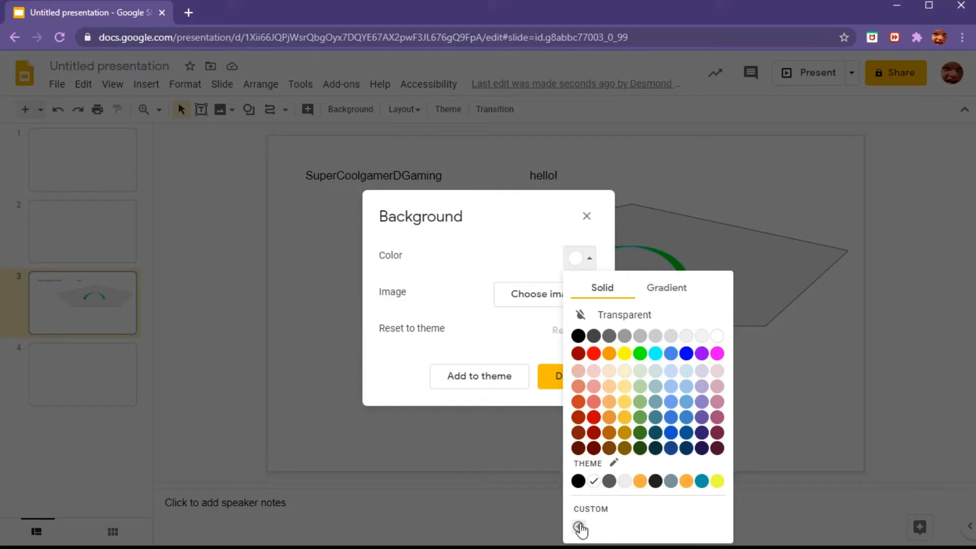
click(579, 527)
click(435, 344)
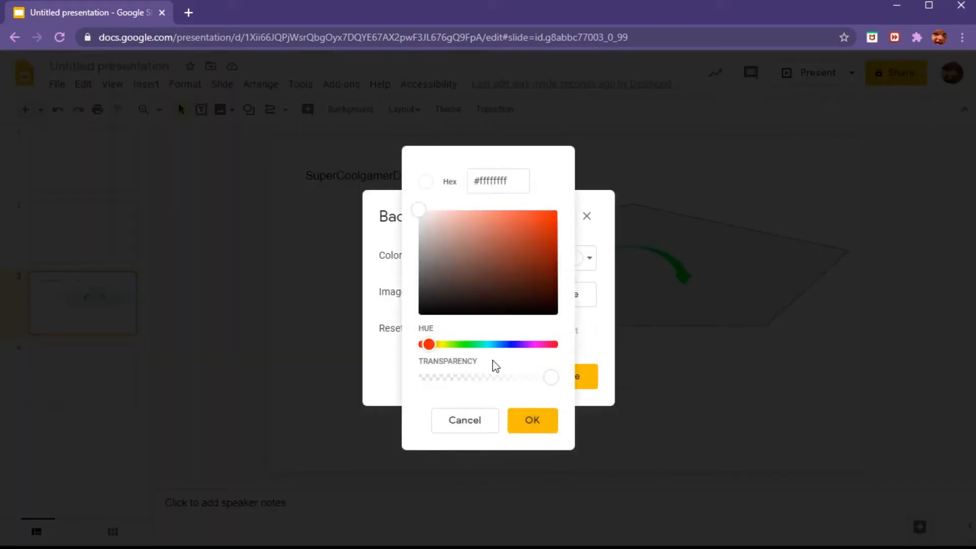
drag(429, 344, 478, 345)
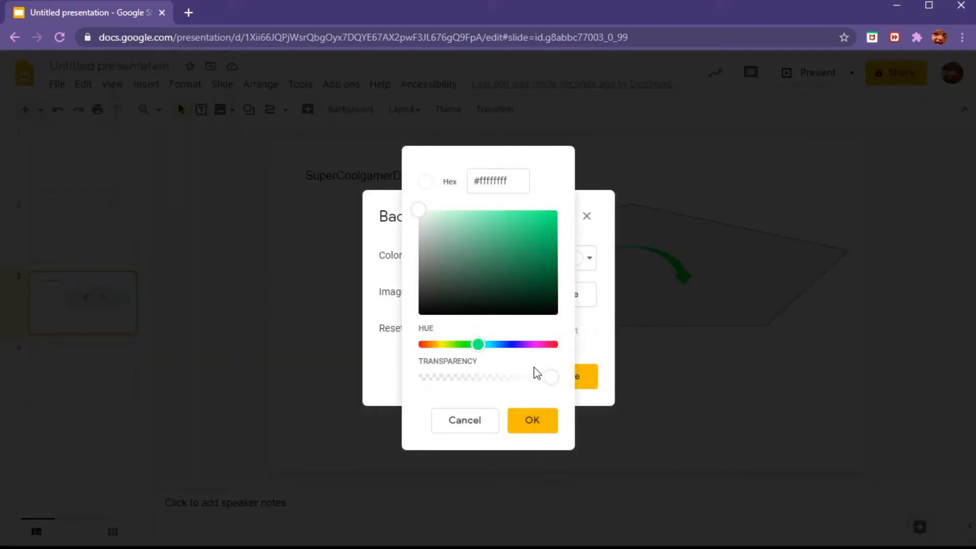
drag(550, 378, 593, 385)
click(532, 420)
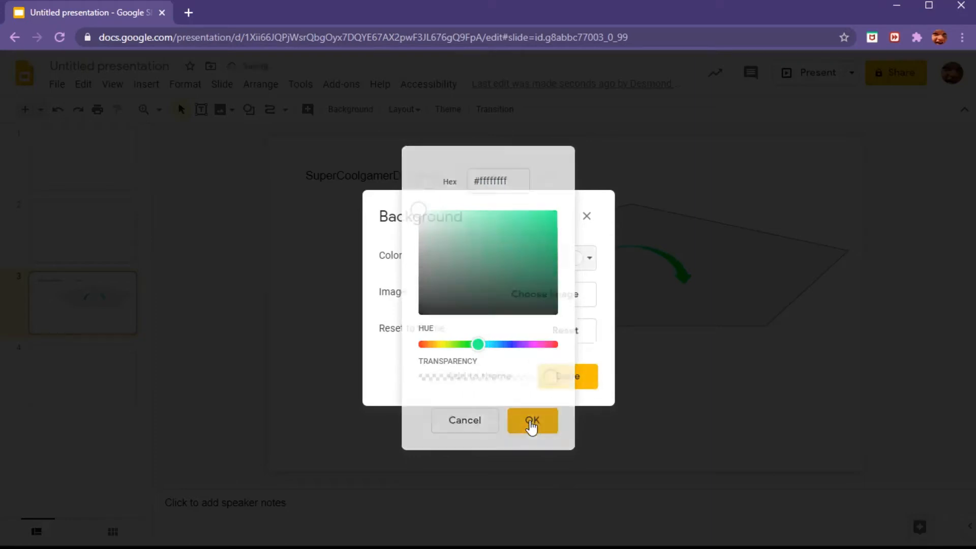
click(565, 382)
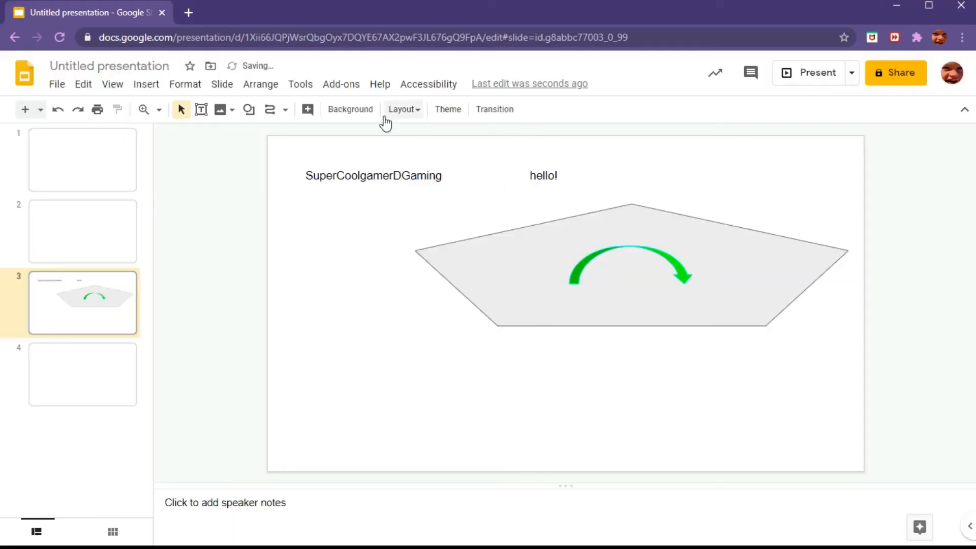
Step: Change the slide background color to dark red
click(350, 109)
click(578, 260)
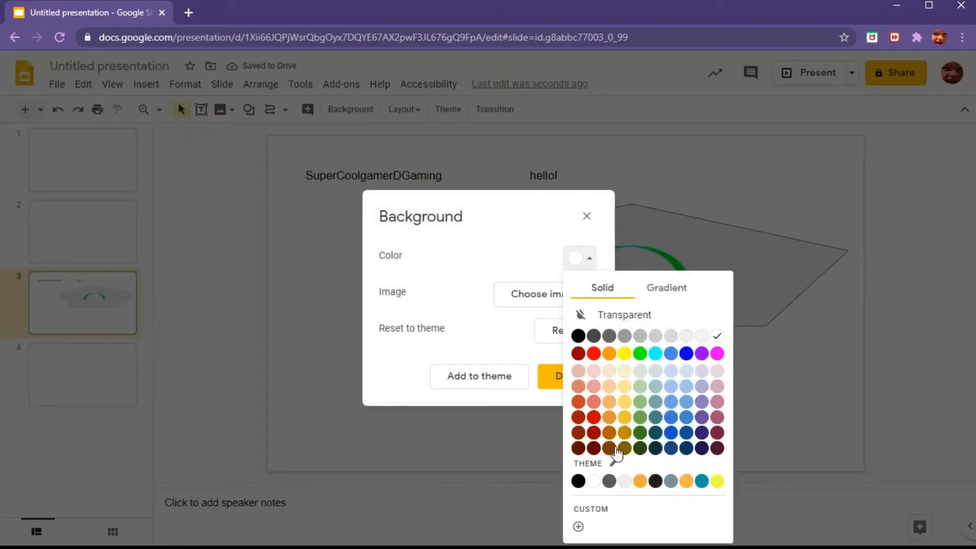
click(594, 446)
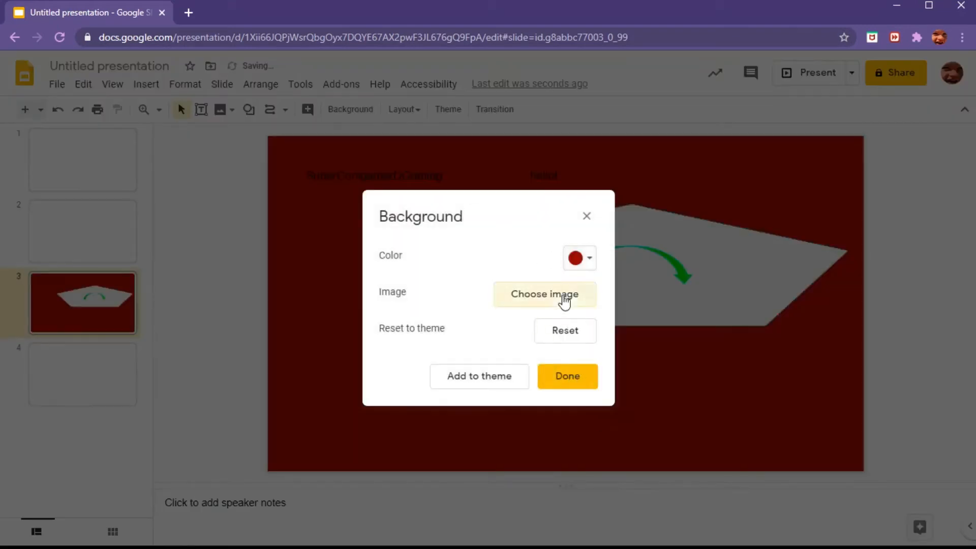
Step: Open the background image chooser, close it, and reset the slide background to the theme
click(562, 298)
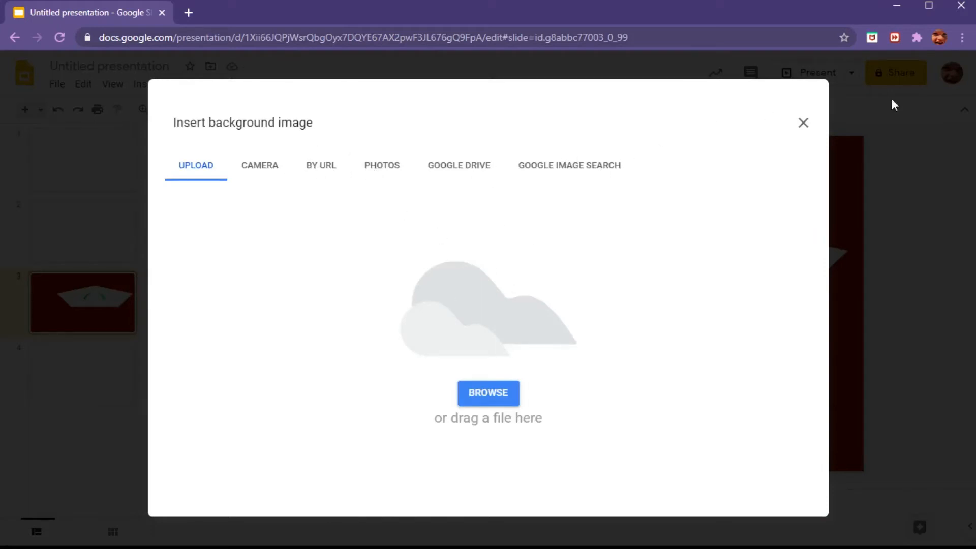
click(804, 123)
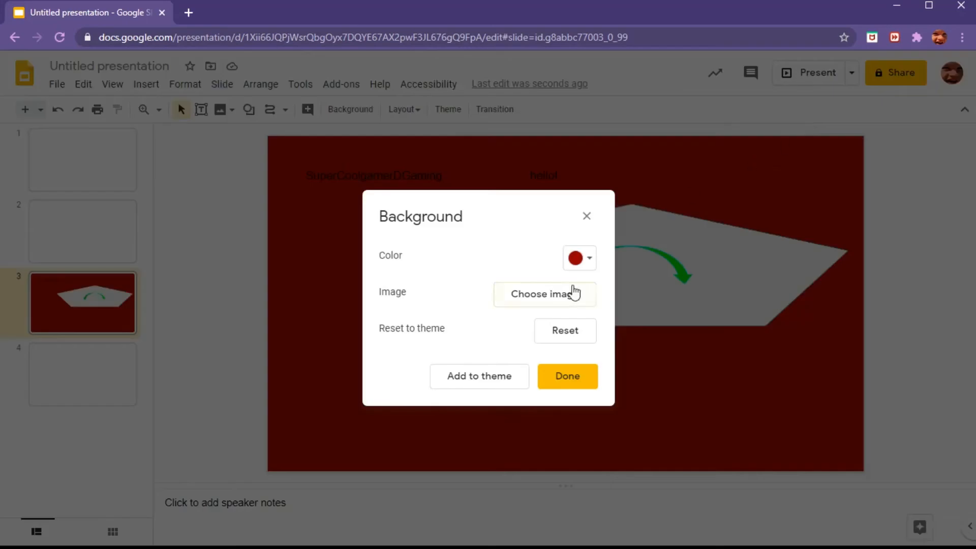
click(560, 333)
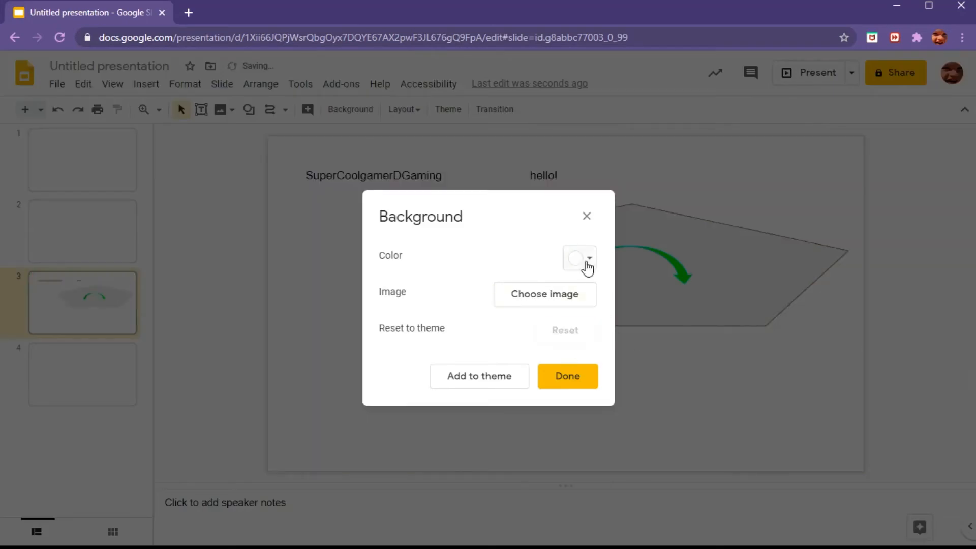
click(567, 375)
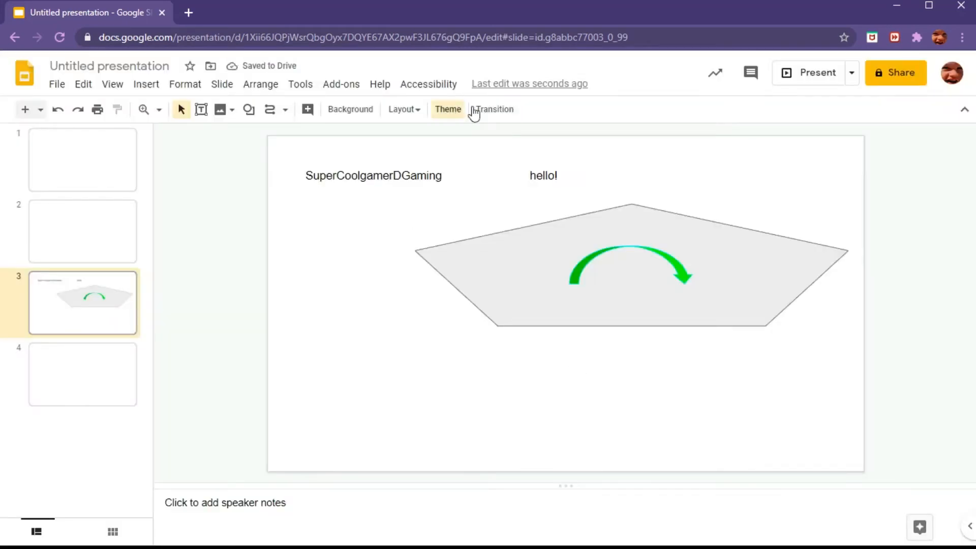
Step: Set a Dissolve slide transition and apply it to all slides
click(956, 115)
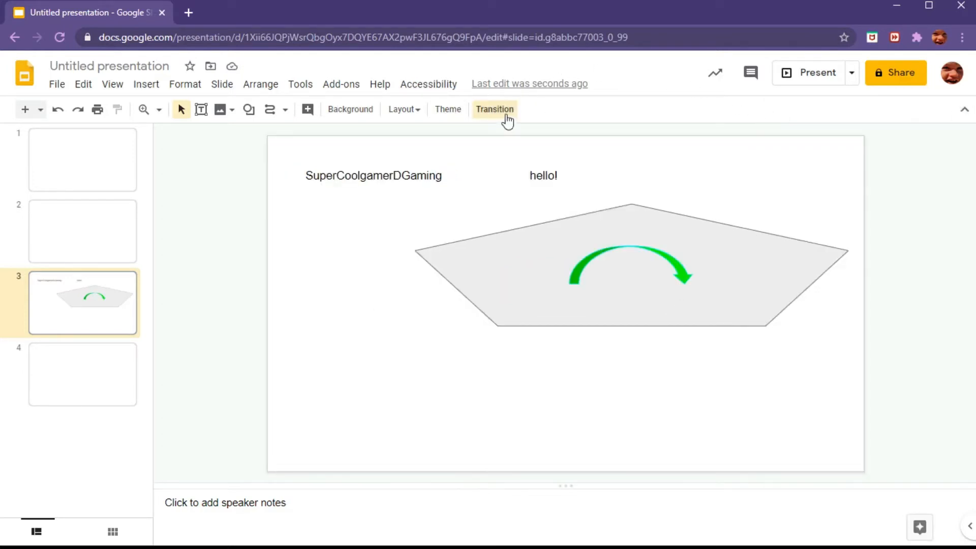
click(507, 117)
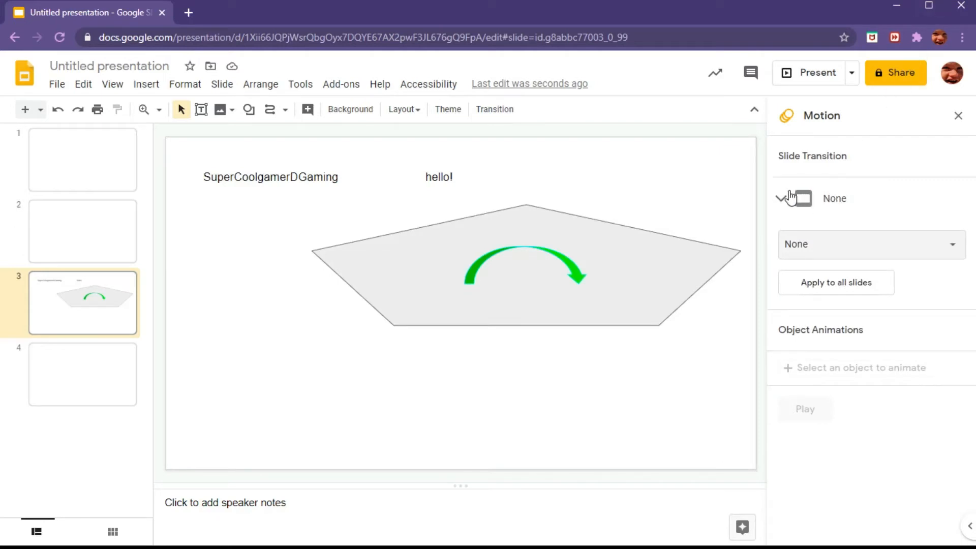
click(865, 254)
click(842, 297)
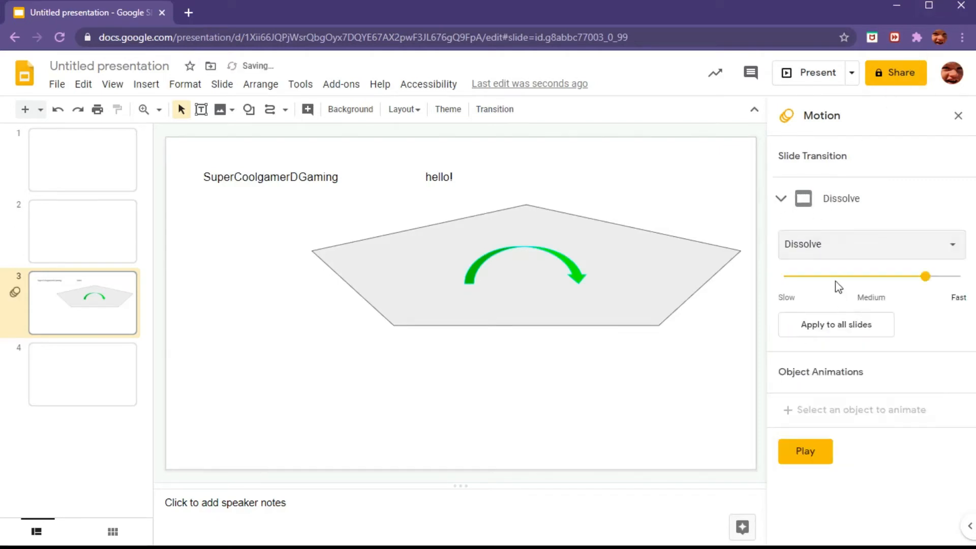
click(835, 330)
Step: Preview the transition and close the Motion panel
click(823, 453)
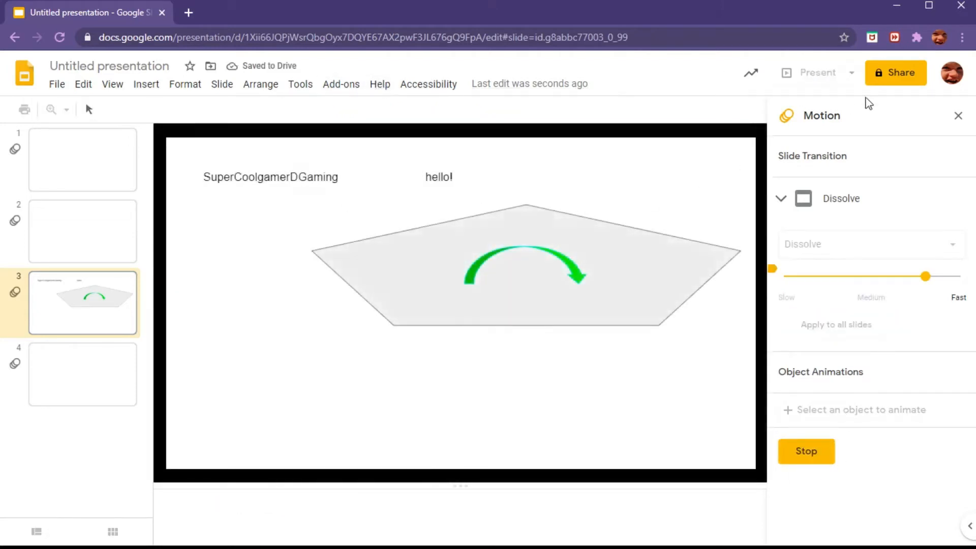
click(959, 116)
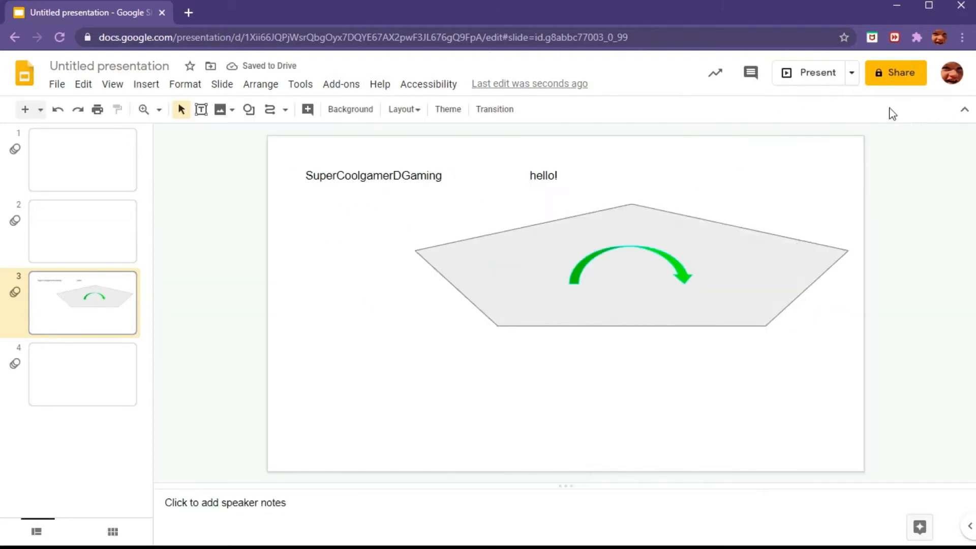
Step: Present the slideshow, advance one slide, and exit the presentation
click(809, 76)
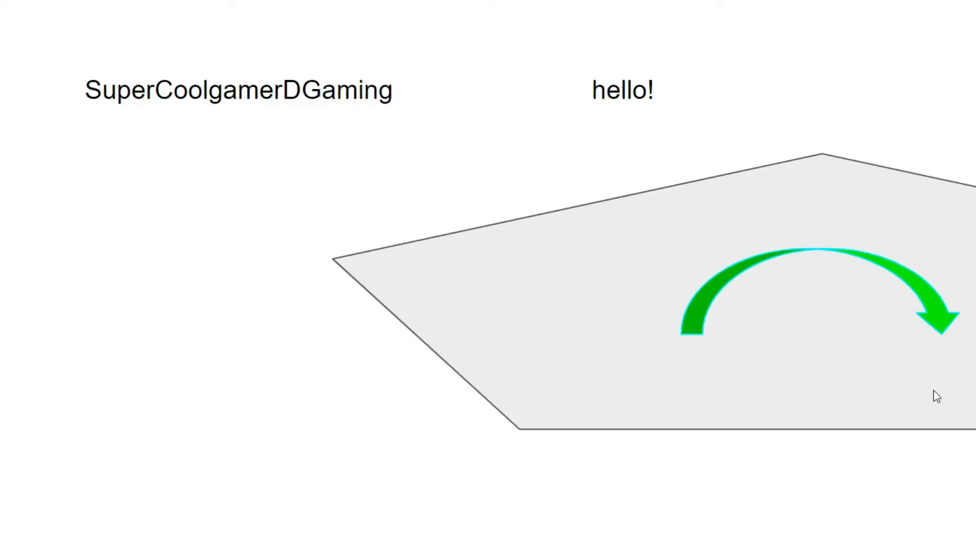
click(642, 489)
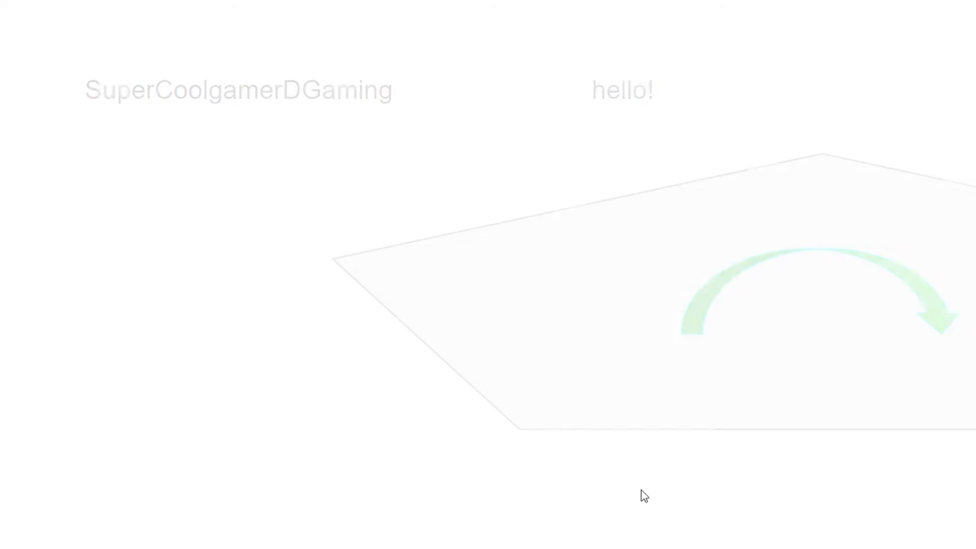
key(Escape)
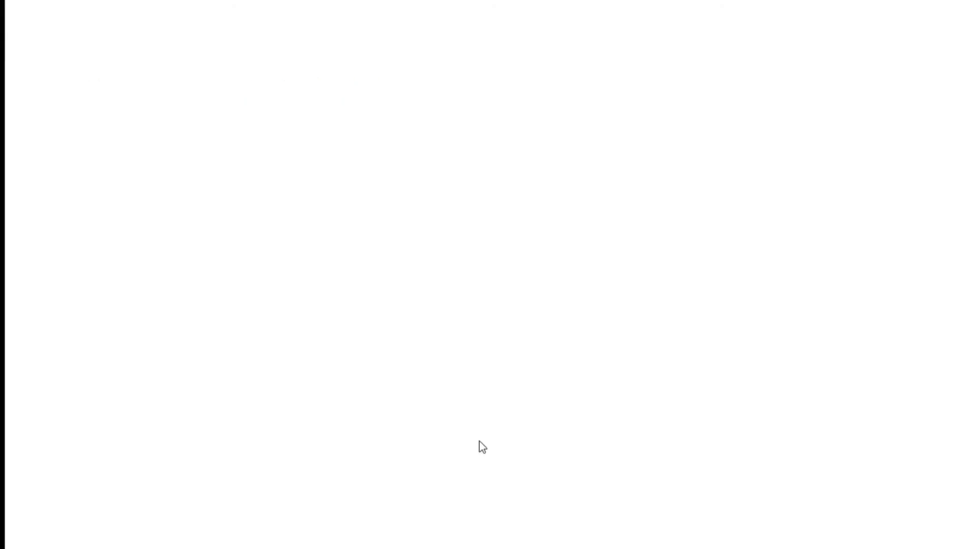
Step: Start sharing, name the presentation Tutorial Video! and close the sharing dialog
click(886, 79)
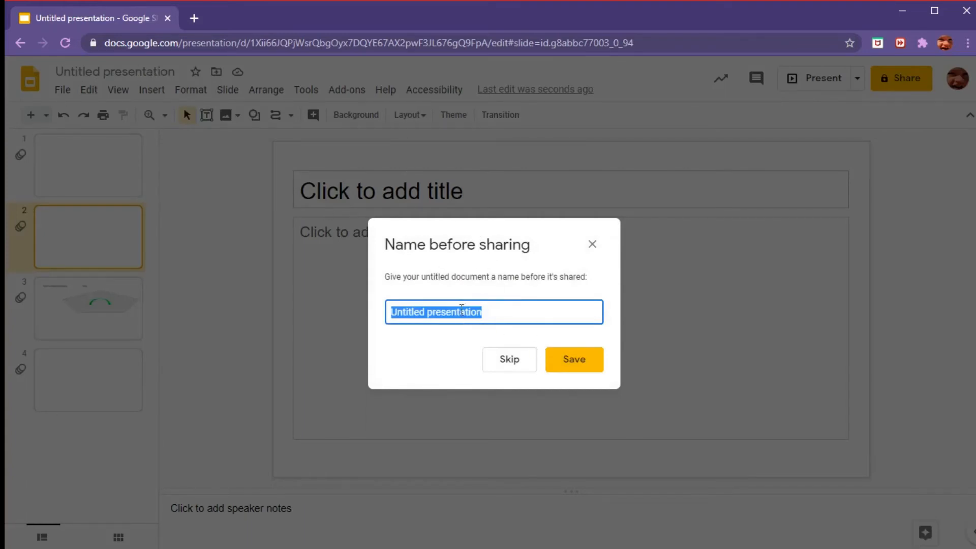
text(Tutp)
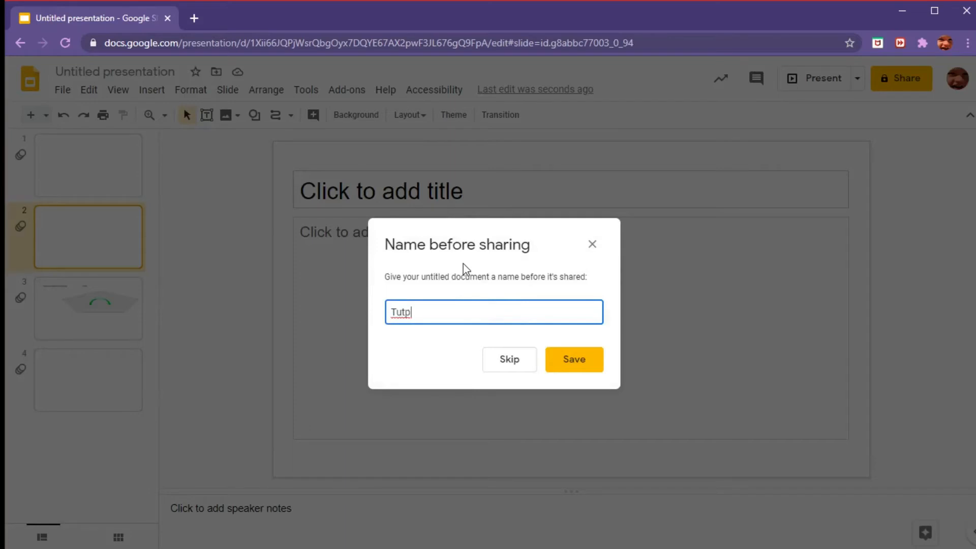
key(BackSpace)
text(orial Video!)
click(566, 356)
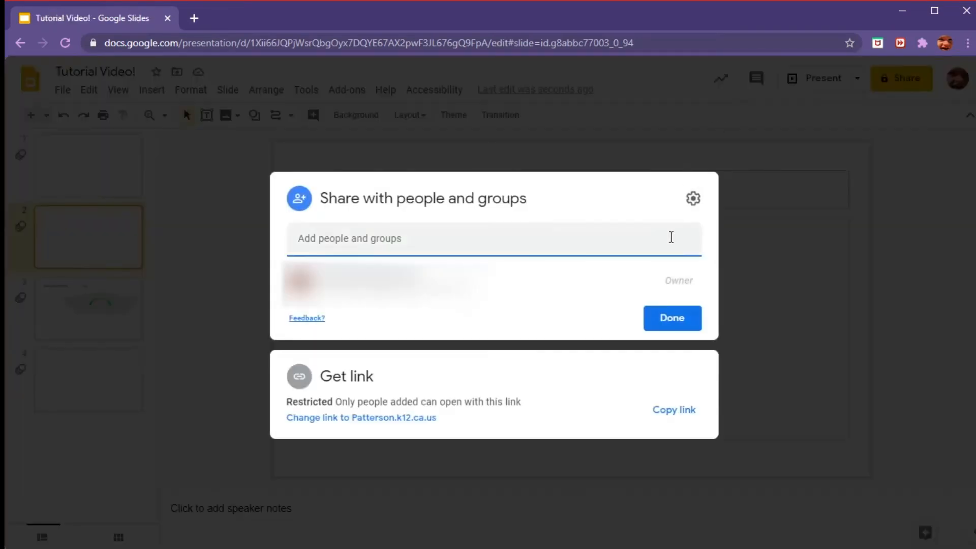
click(778, 400)
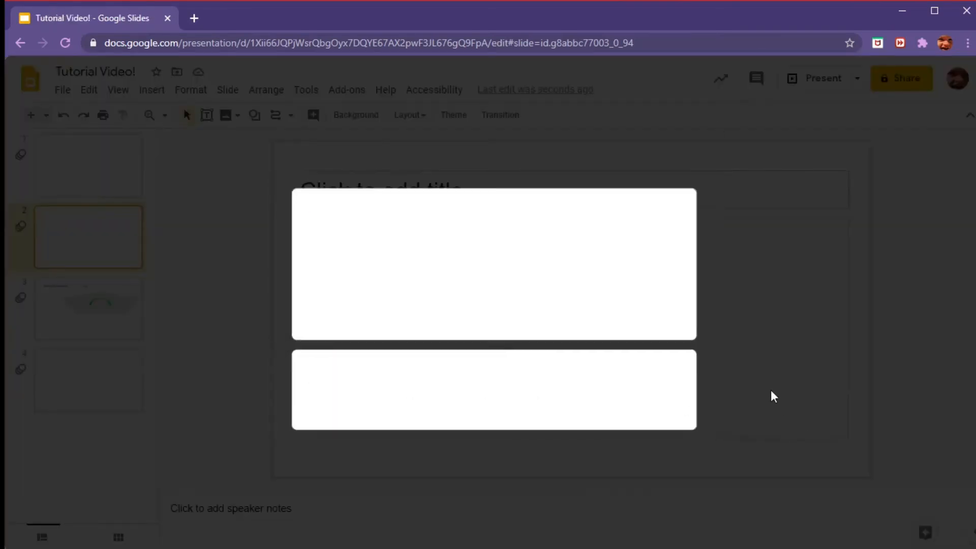
Step: Open the activity dashboard and close it
click(720, 81)
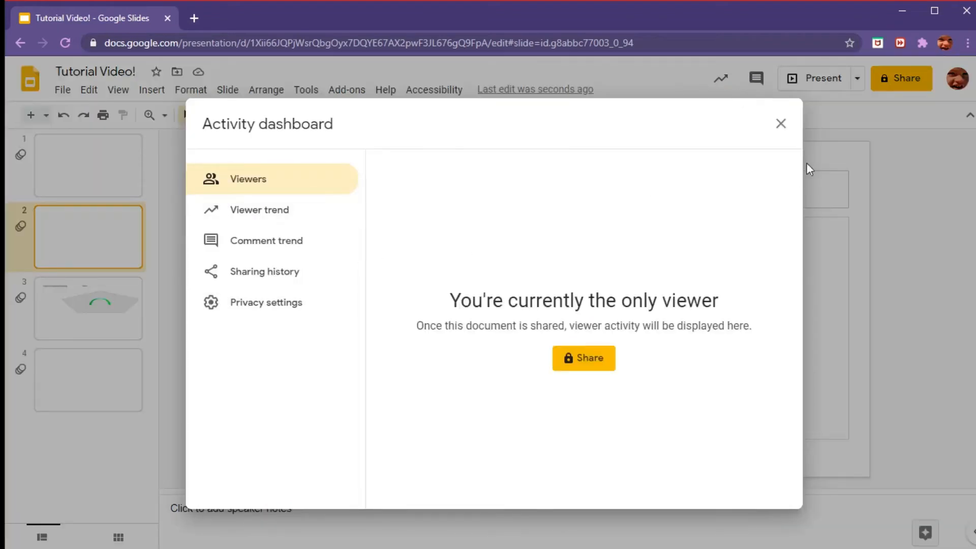
click(780, 125)
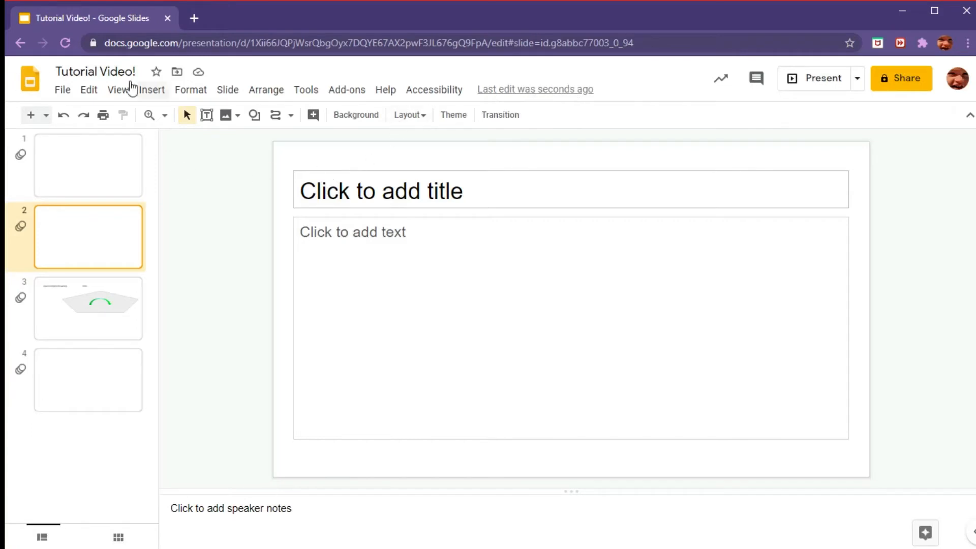
Step: Open the presentation's version history
click(72, 92)
mouse_move(78, 90)
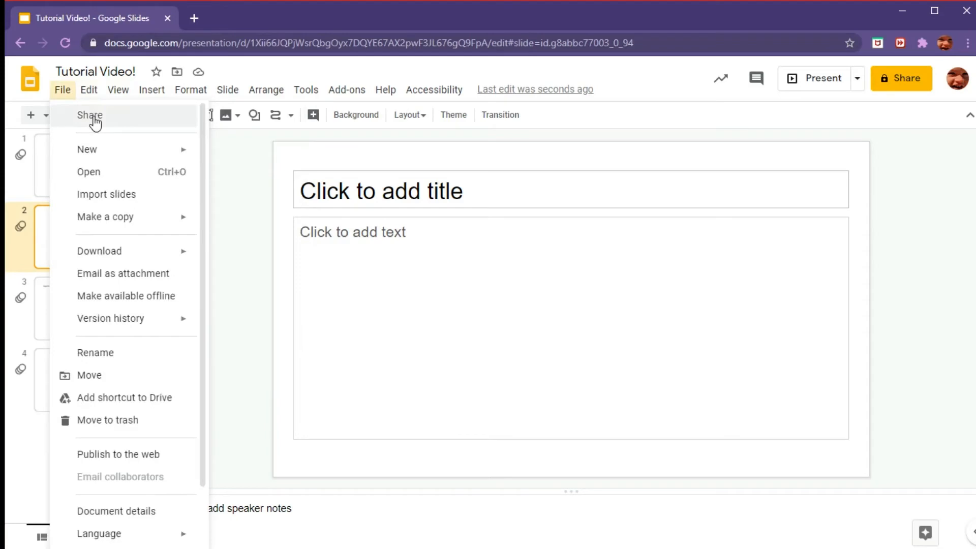
mouse_move(113, 163)
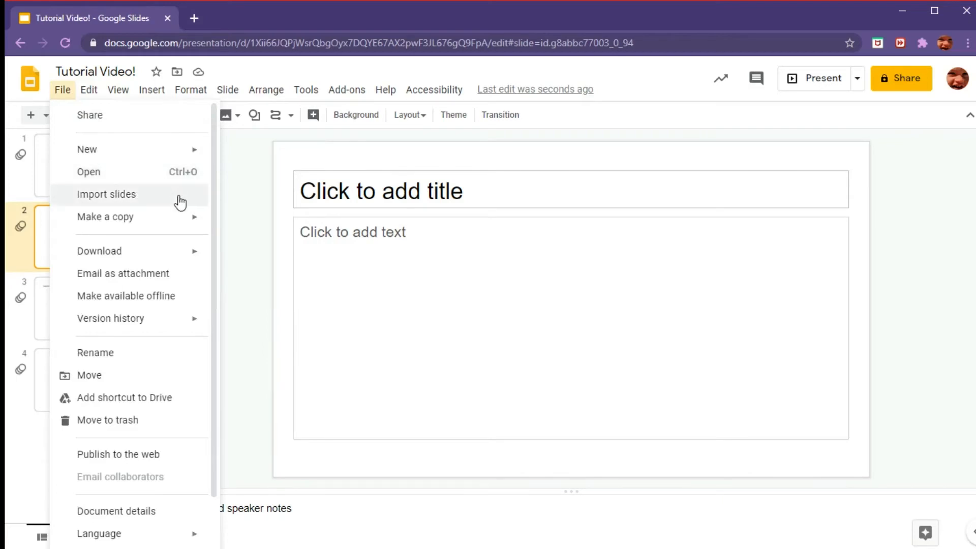
mouse_move(173, 225)
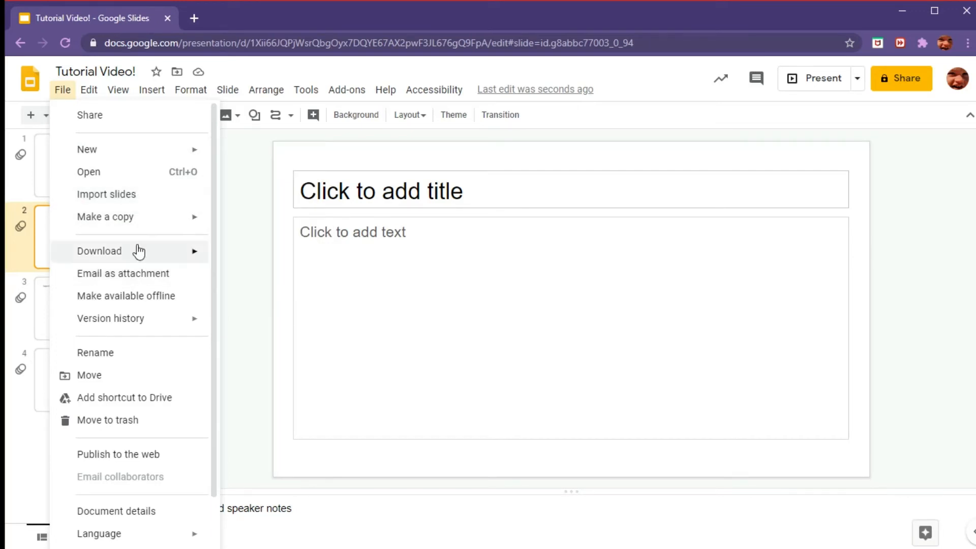
mouse_move(138, 259)
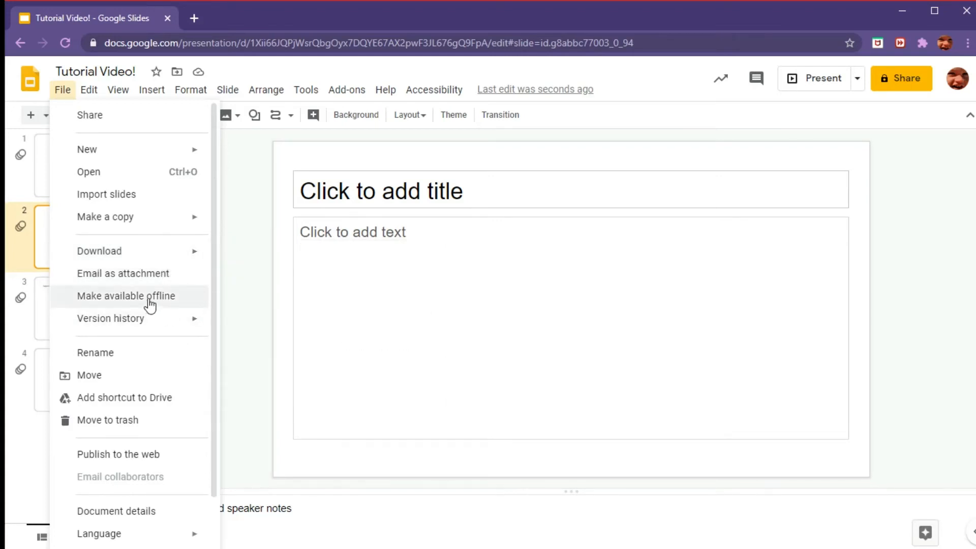
mouse_move(193, 329)
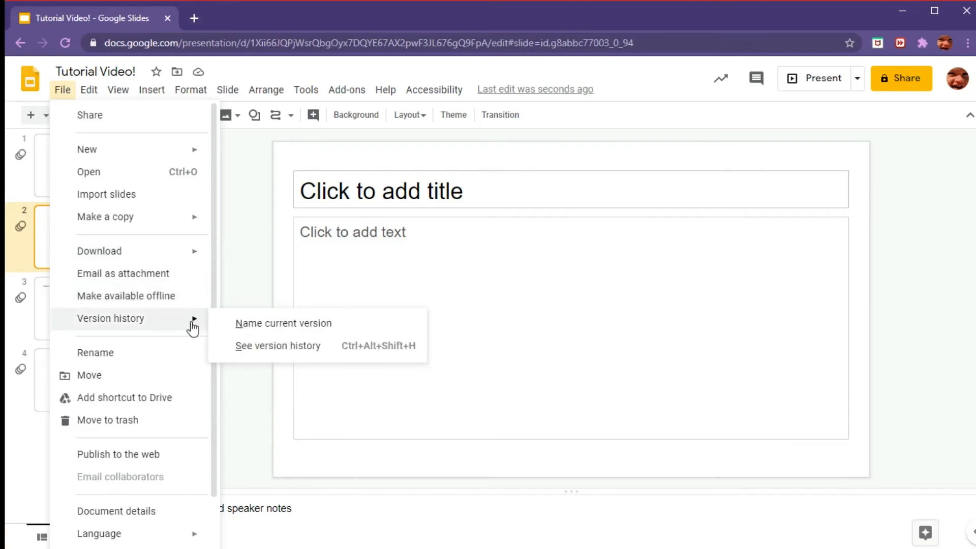
click(277, 346)
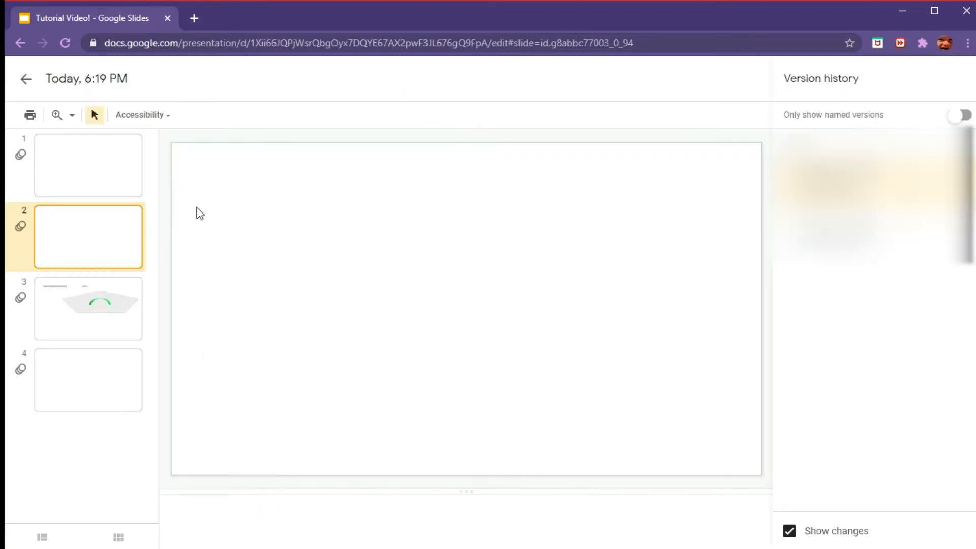
Step: Select an earlier version to view its highlighted changes, and open the print dialog and cancel it
click(864, 233)
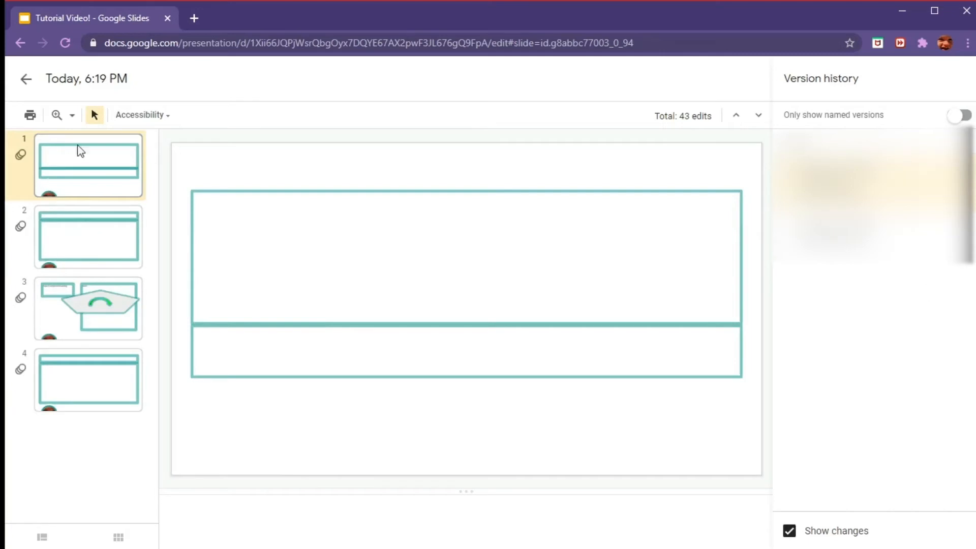
click(30, 114)
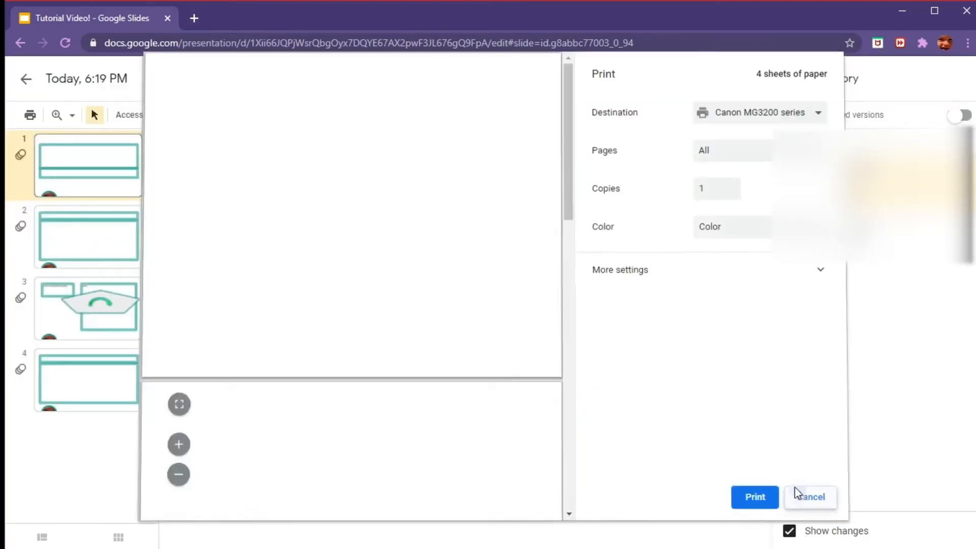
click(800, 495)
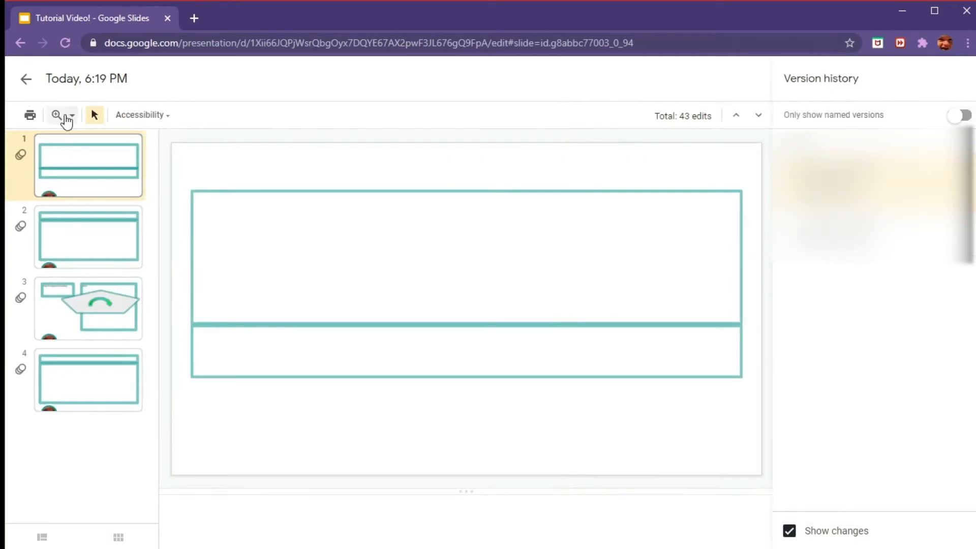
Step: Leave version history and rename the presentation tUTORIAL vID
click(31, 80)
click(63, 92)
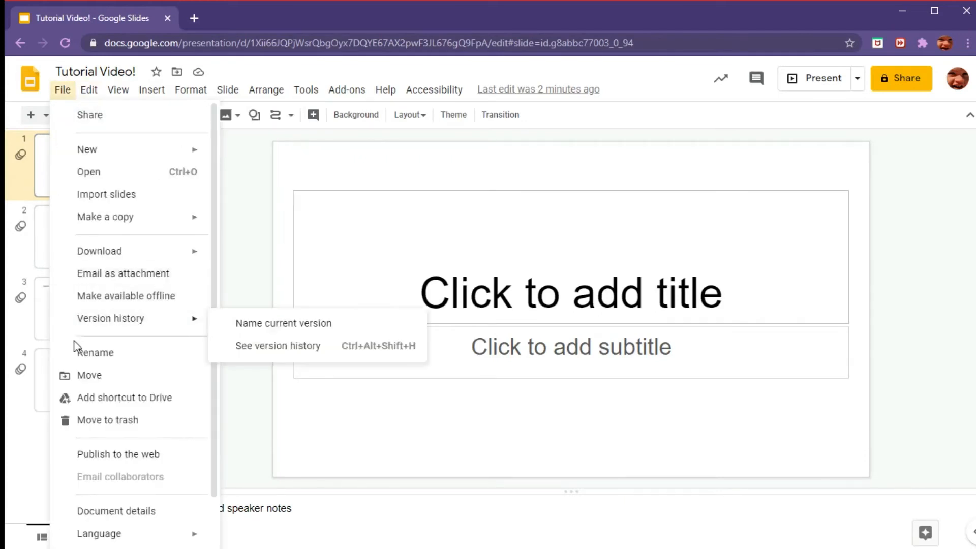
click(78, 353)
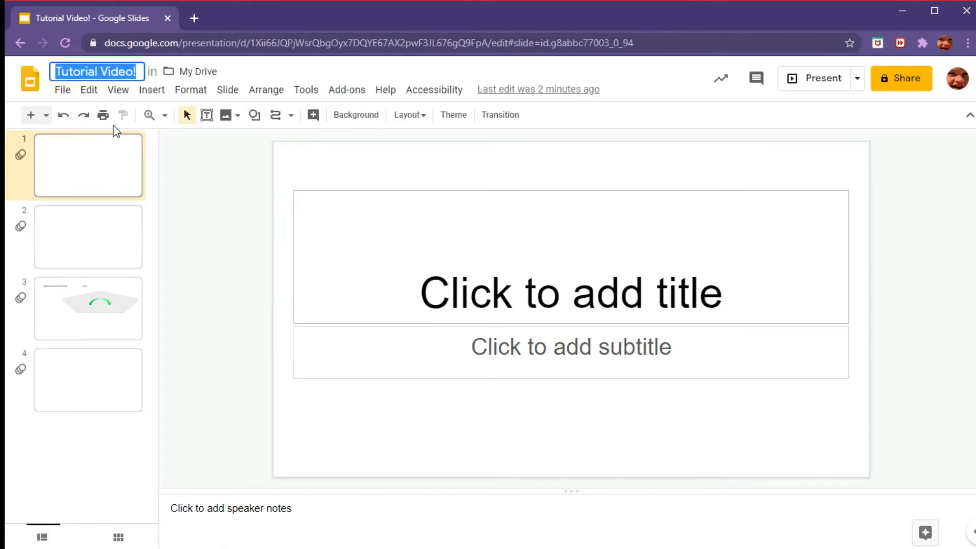
text(tU)
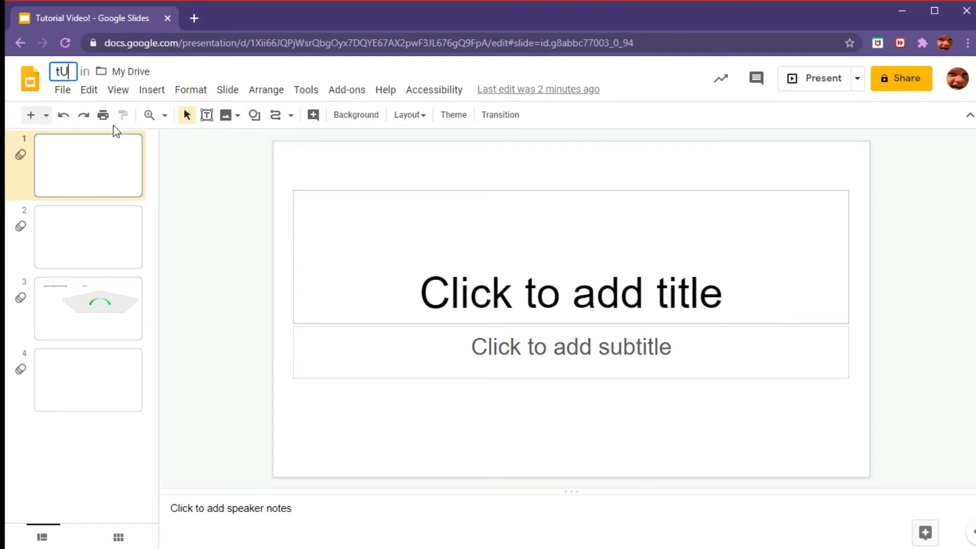
text(TORIAL vID)
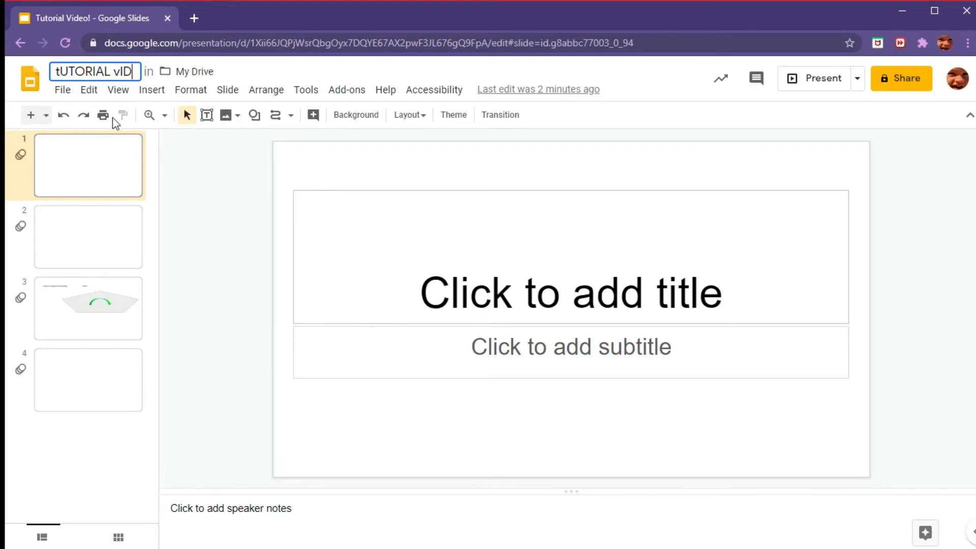
click(57, 93)
mouse_move(89, 90)
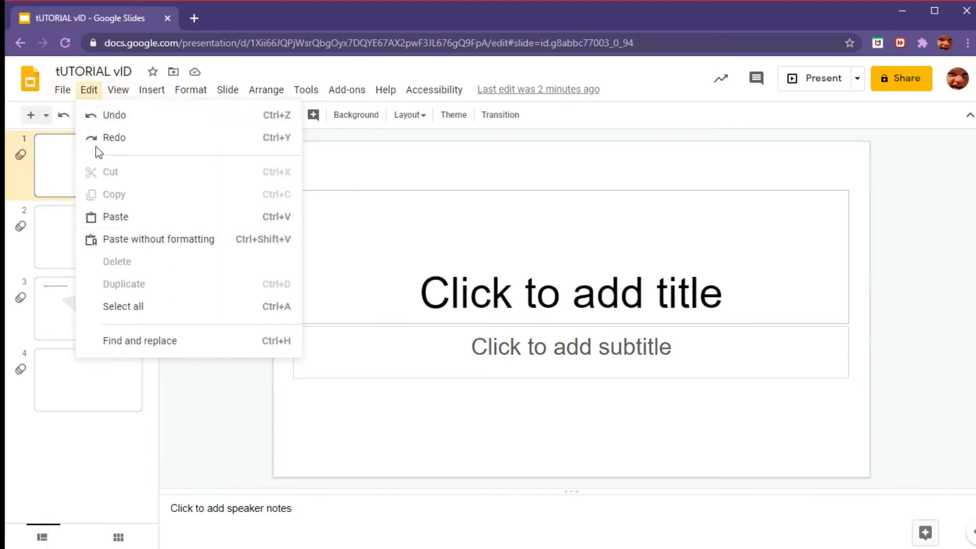